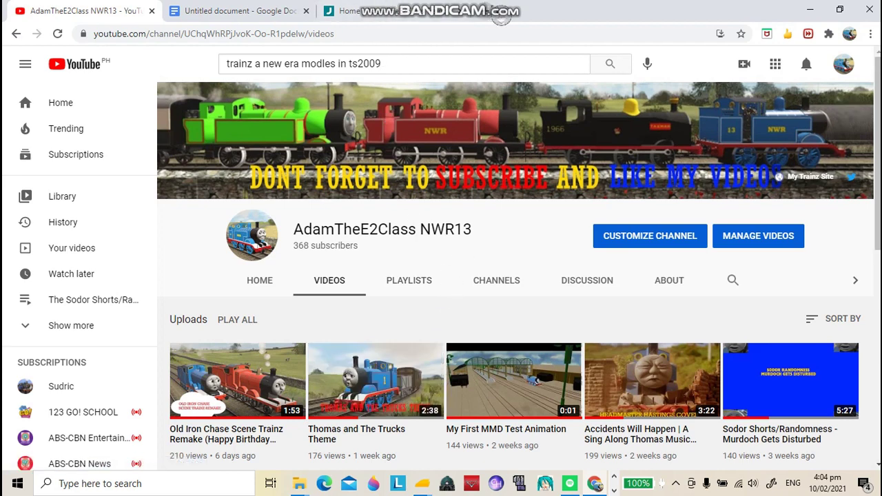
Step: Open the Sodor Workshops website and go to its Trainz TVS Locomotives page
left_click(492, 11)
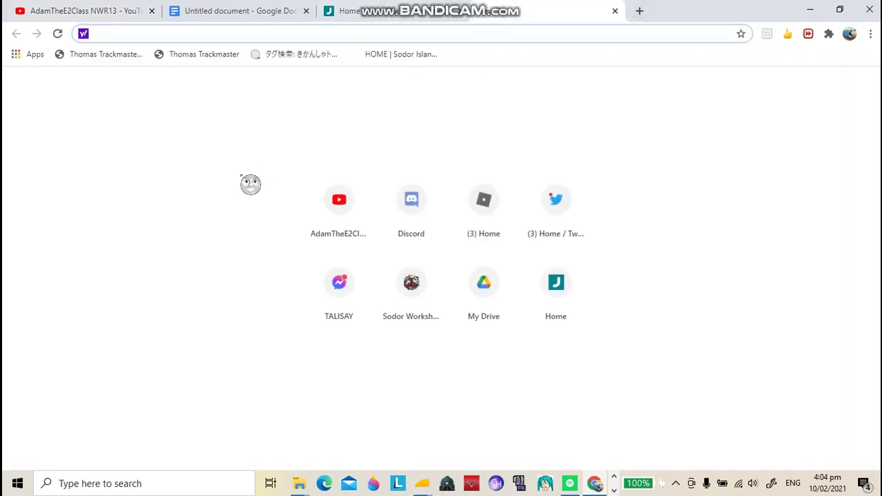
left_click(410, 288)
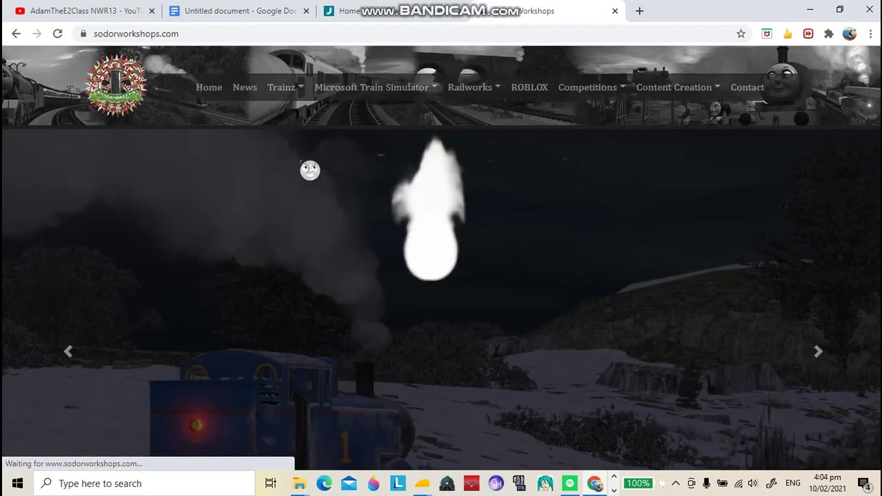
mouse_move(301, 107)
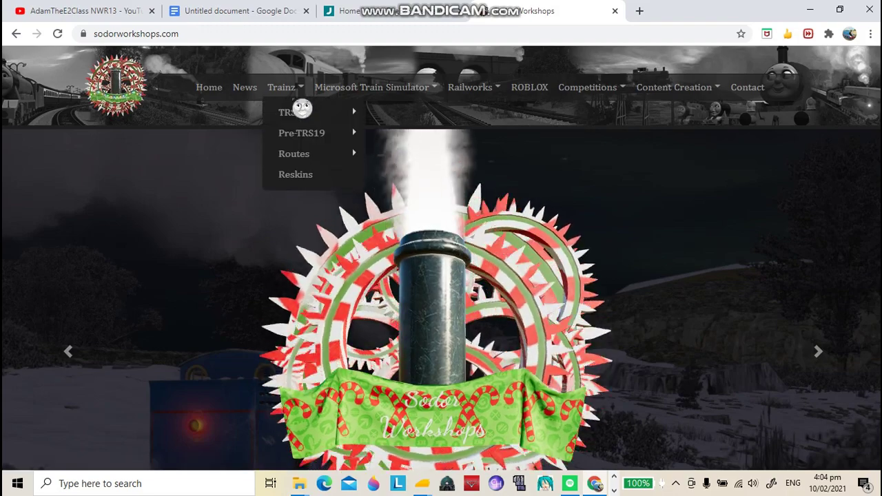
mouse_move(298, 148)
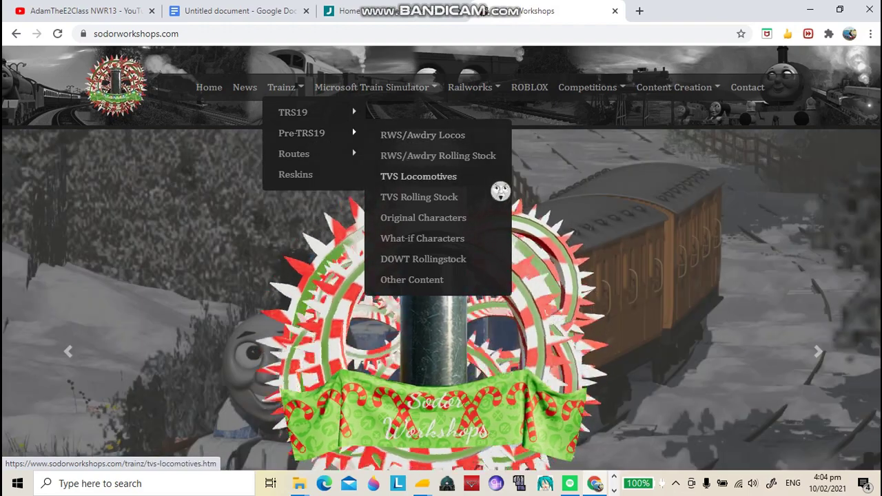
left_click(486, 180)
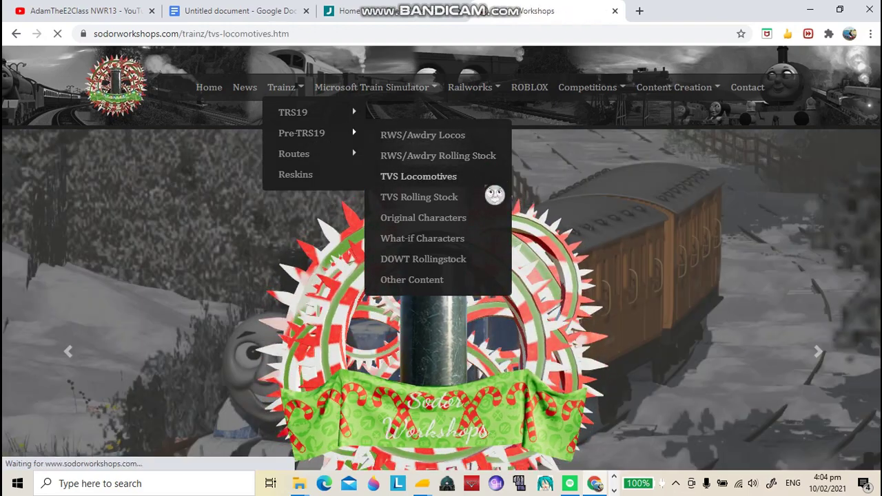
Step: Download the TVS Bill and Ben zip from its Google Drive page and close the download pages
scroll(482, 207, "down", 3)
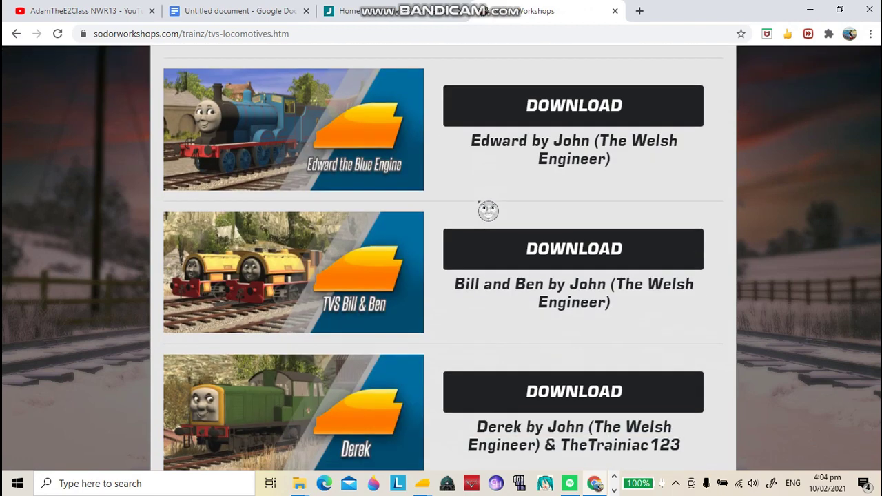
scroll(376, 290, "down", 1)
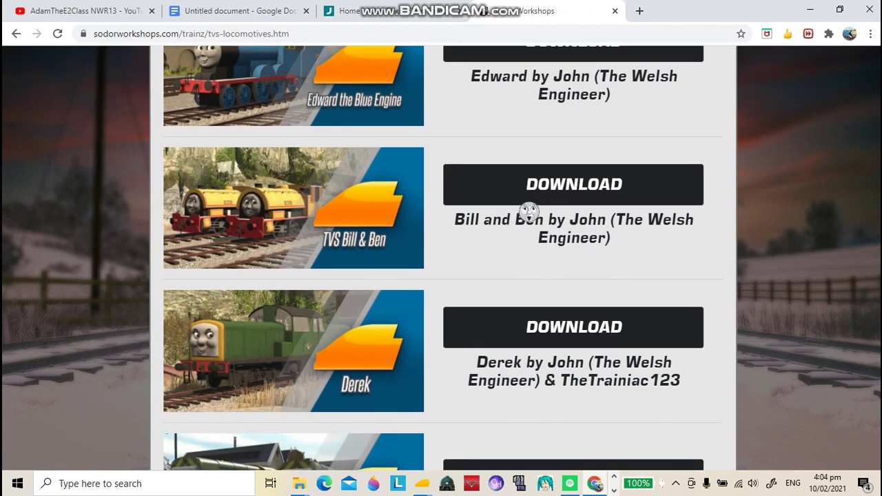
left_click(534, 204)
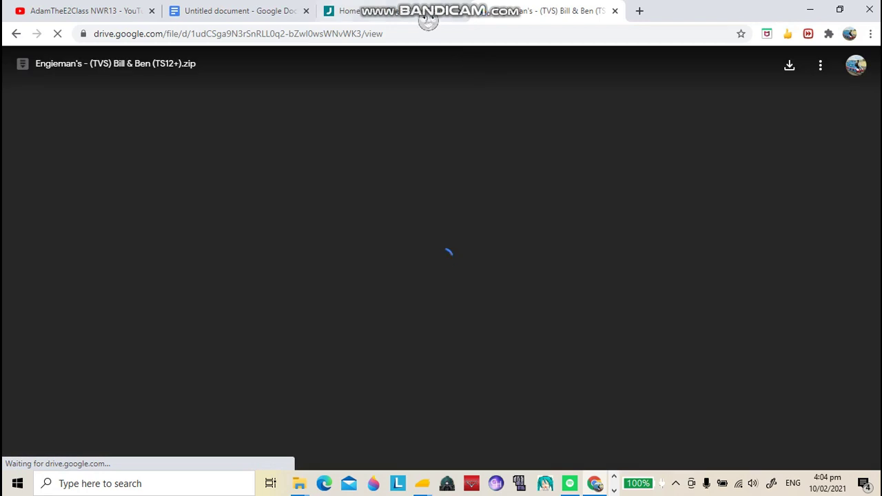
left_click(416, 11)
left_click(554, 10)
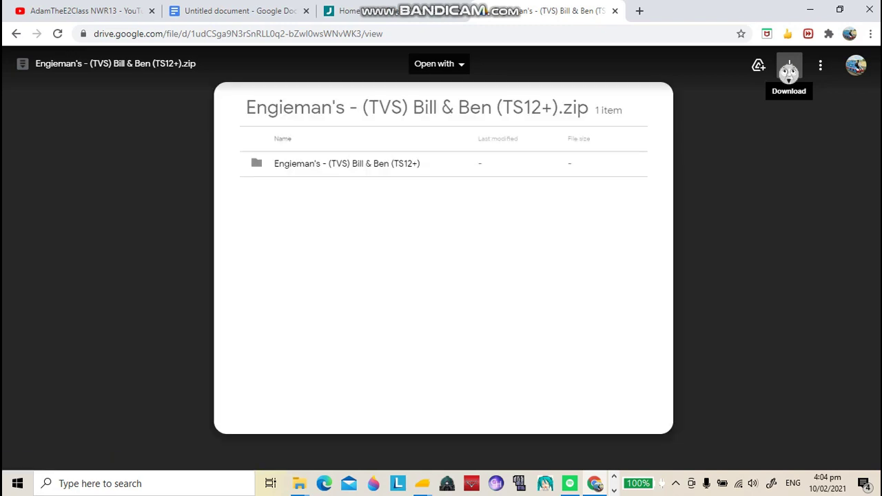
left_click(789, 69)
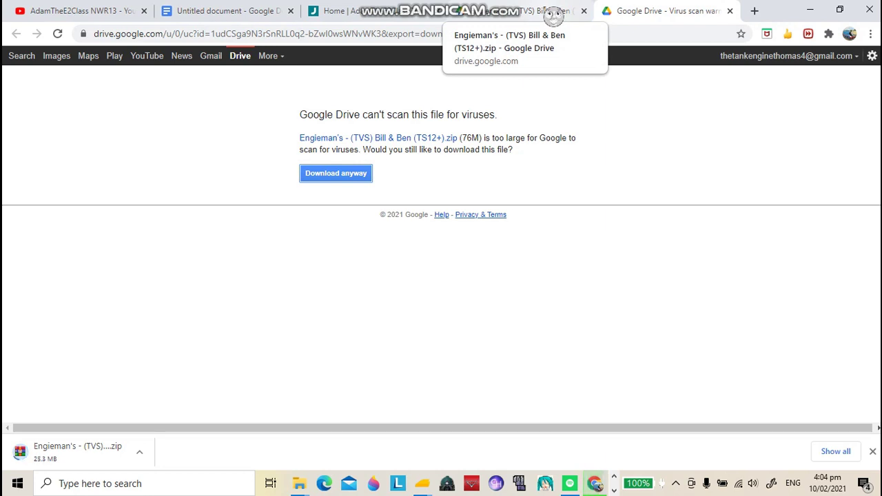
left_click(729, 11)
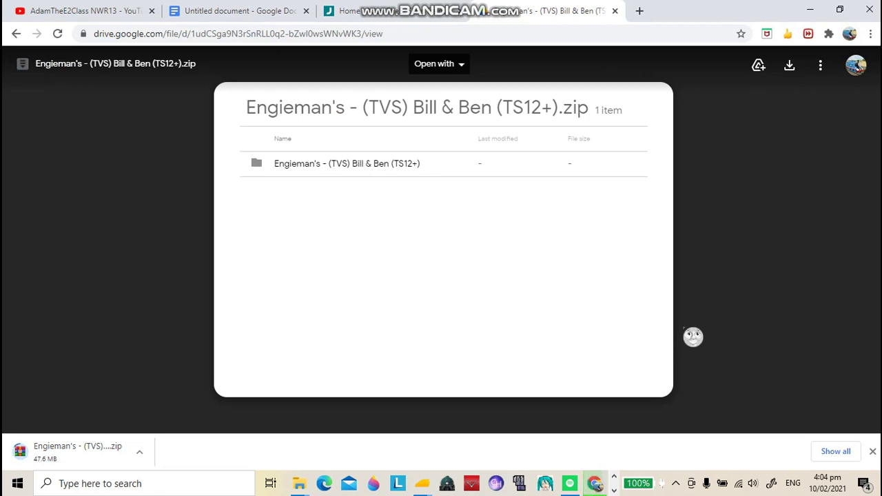
key("ctrl+w")
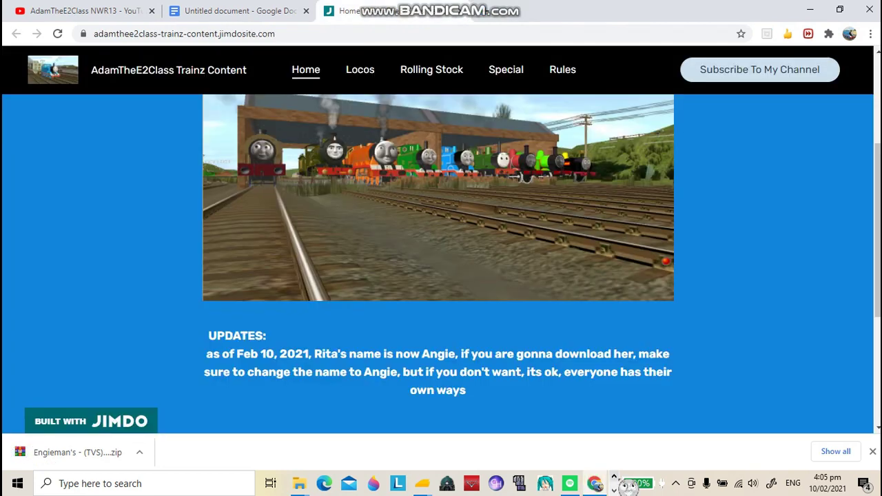
Step: Minimise the browser and launch Trainz Simulator 2009 from the desktop
left_click(810, 10)
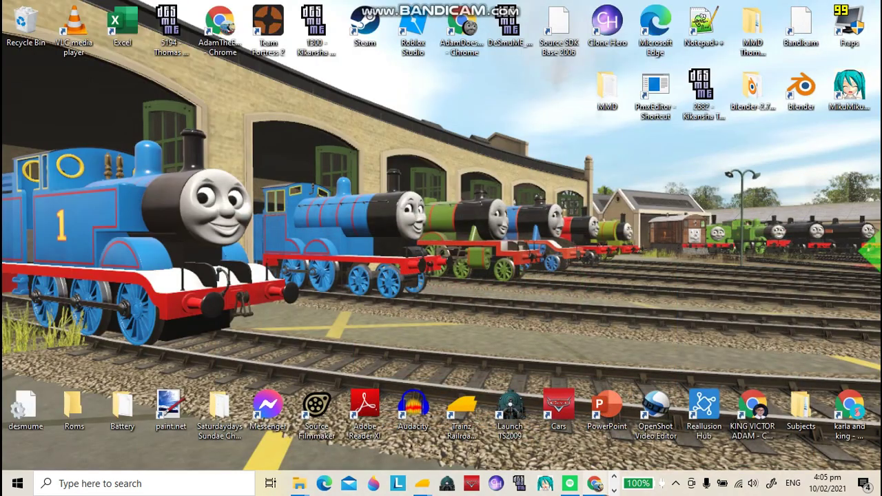
mouse_move(421, 483)
mouse_move(351, 424)
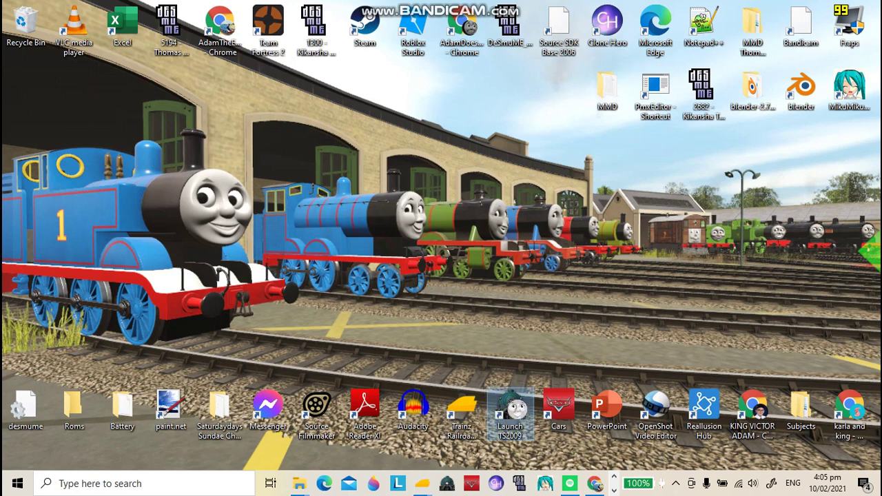
double_click(525, 402)
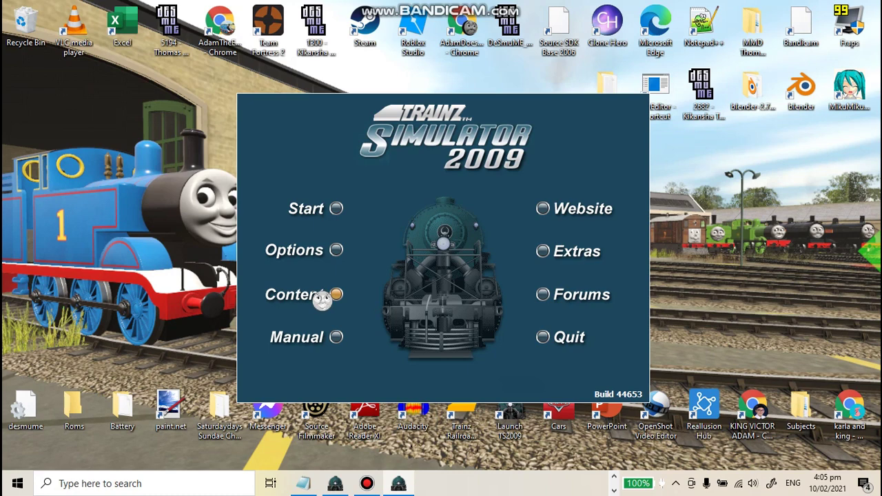
Step: Open the Trainz Content Manager and clear its search text, keeping the Locally modified filter on True
left_click(321, 298)
mouse_move(348, 482)
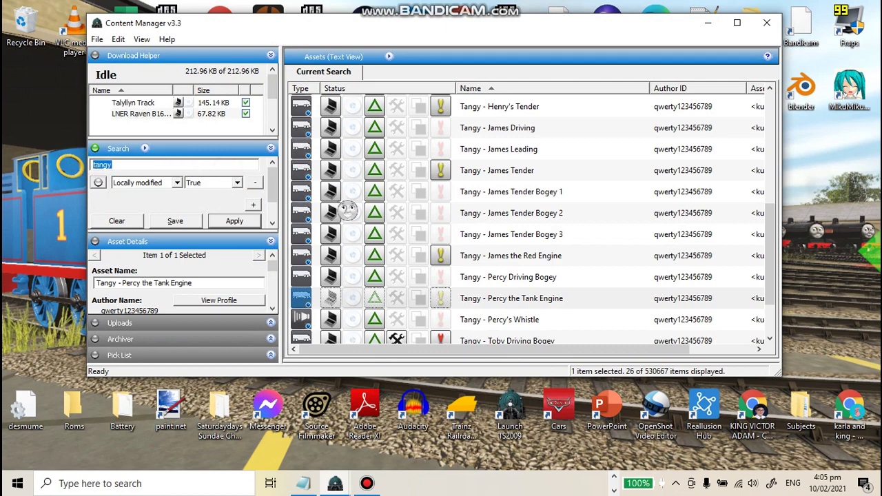
key("BackSpace")
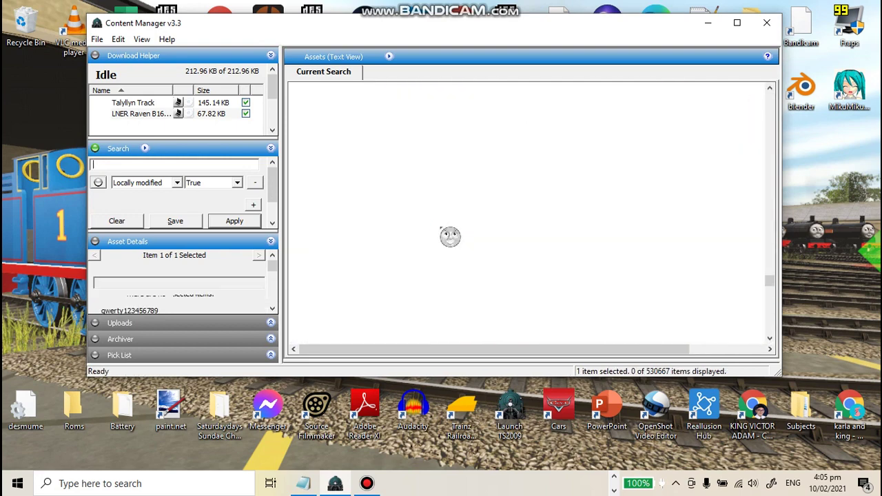
left_click(513, 170)
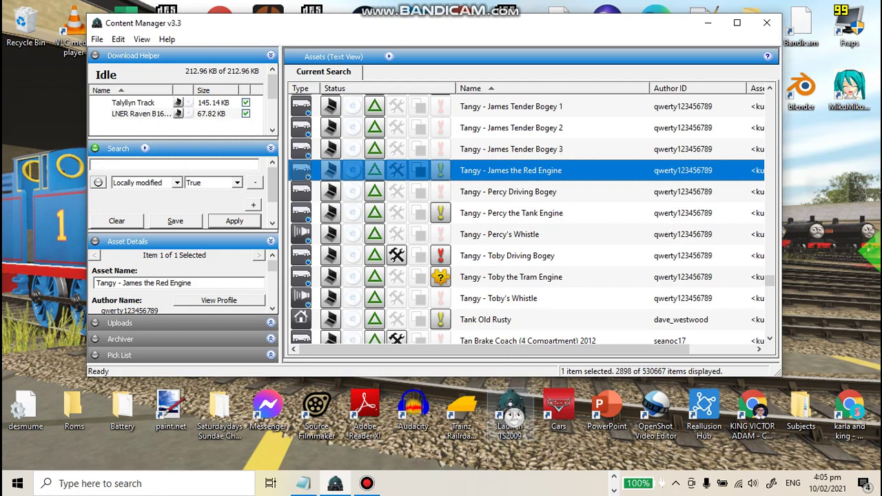
double_click(513, 414)
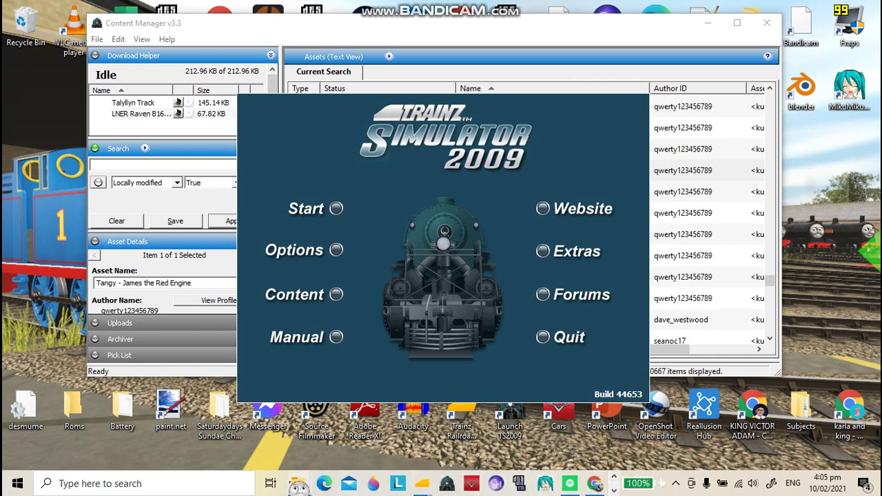
left_click_drag(429, 303, 597, 297)
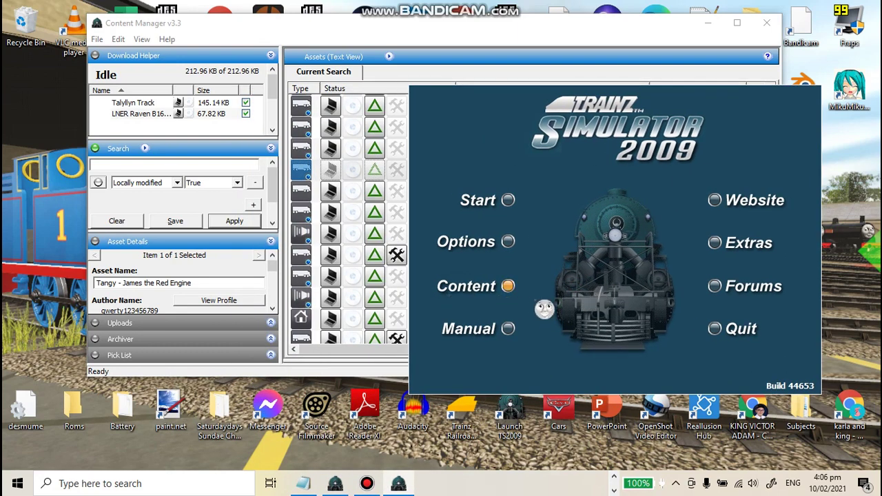
left_click_drag(630, 304, 570, 240)
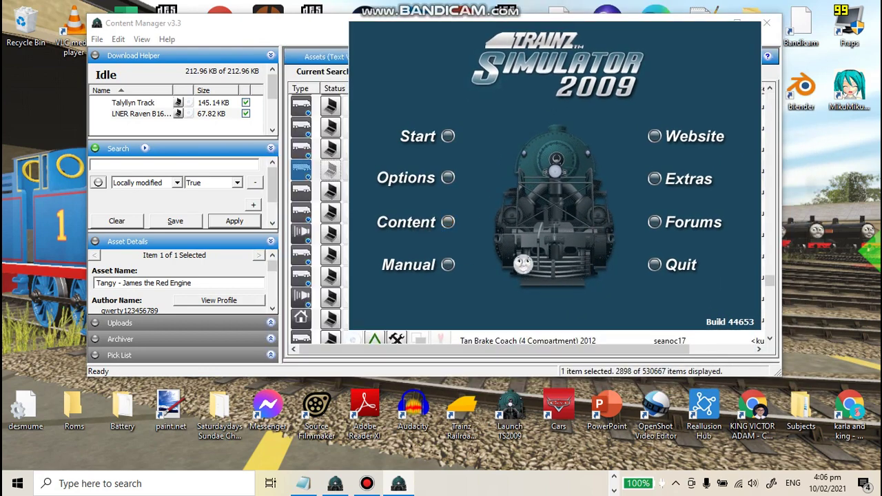
left_click(675, 269)
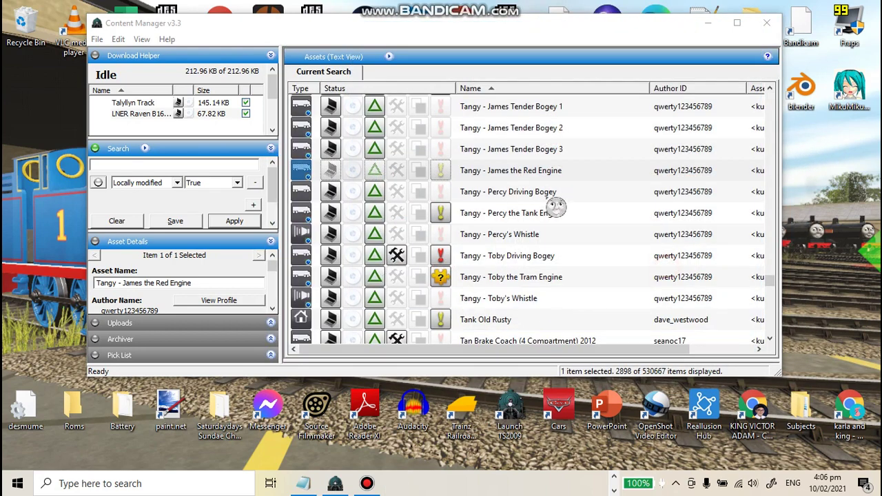
Step: Maximise Content Manager and look through the locally modified assets around the Tangy and Thomas entries
scroll(556, 207, "up", 1)
scroll(556, 207, "up", 1)
left_click(216, 164)
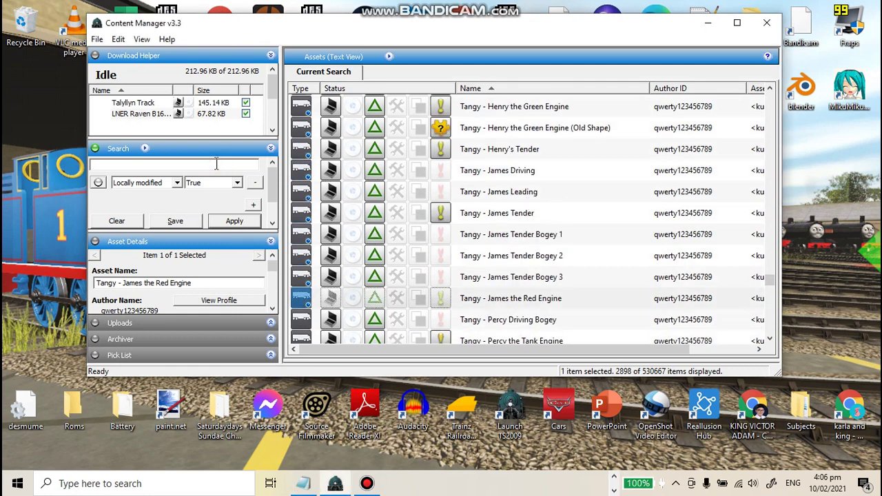
left_click(740, 26)
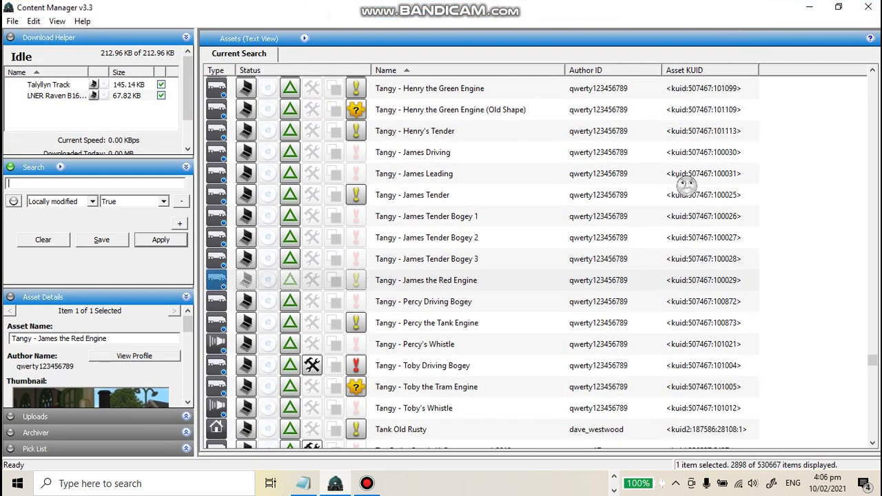
scroll(684, 187, "up", 2)
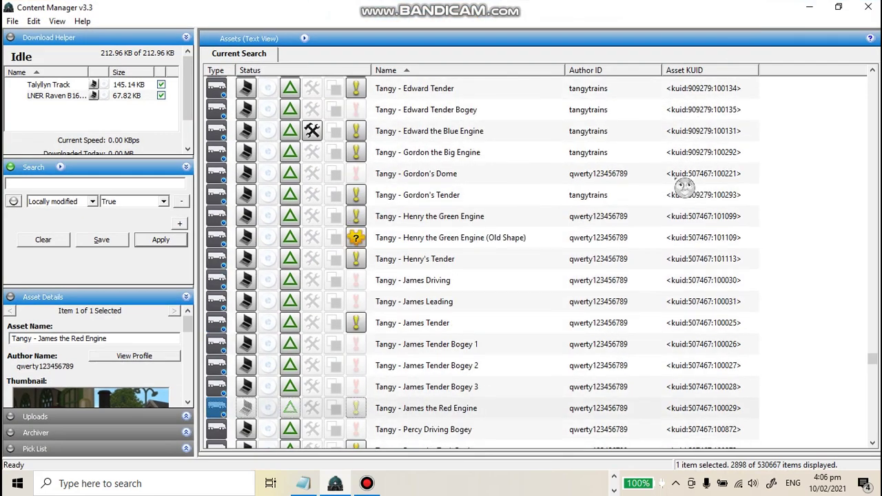
scroll(684, 187, "up", 1)
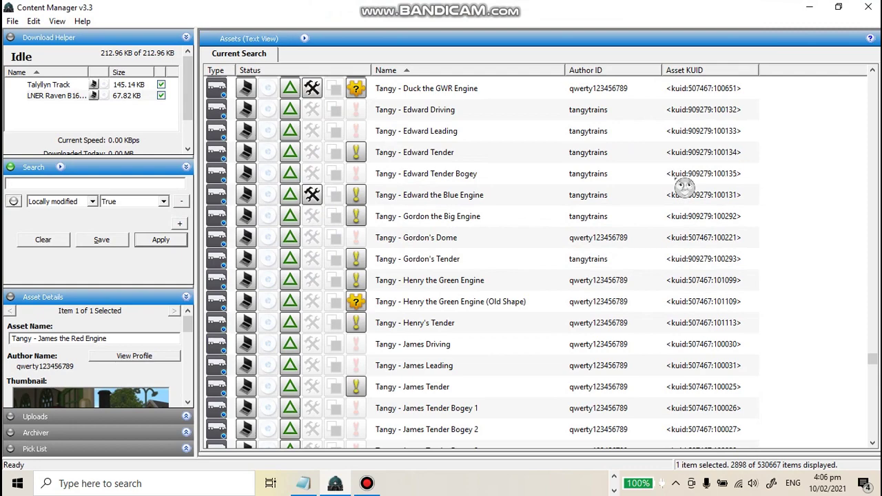
scroll(441, 276, "down", 20)
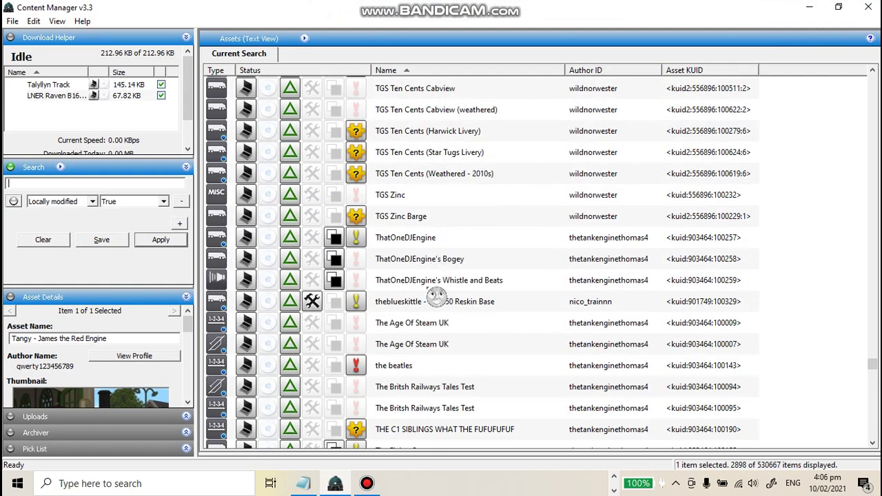
scroll(450, 316, "down", 1)
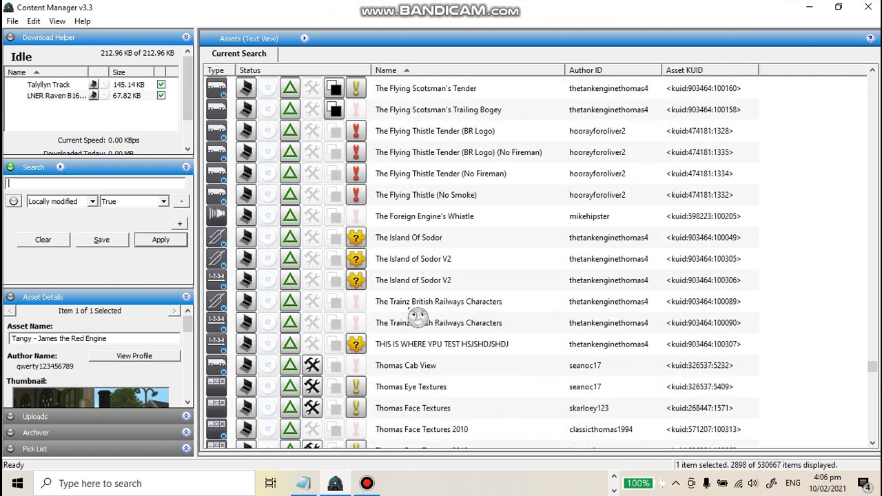
scroll(418, 316, "down", 2)
scroll(383, 316, "down", 1)
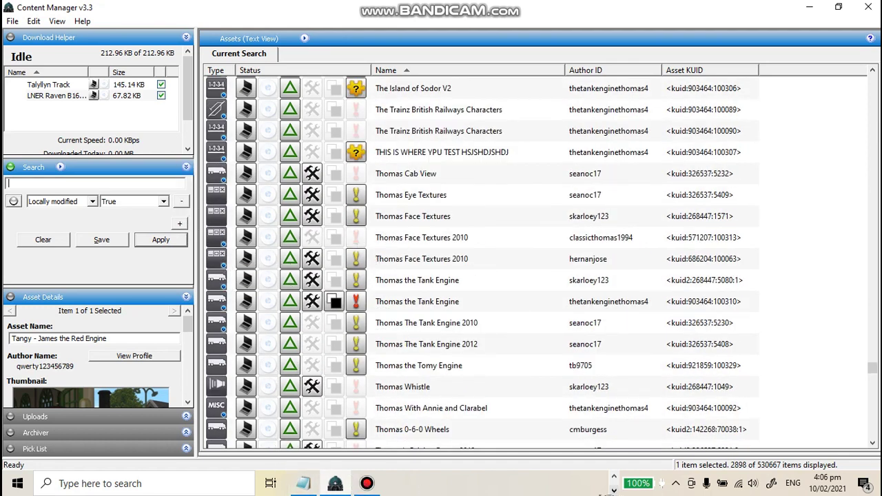
Step: Open the Engieman's - (TVS) Bill & Ben (TS12+) archive from the Downloads folder and enter its inner folder
mouse_move(302, 483)
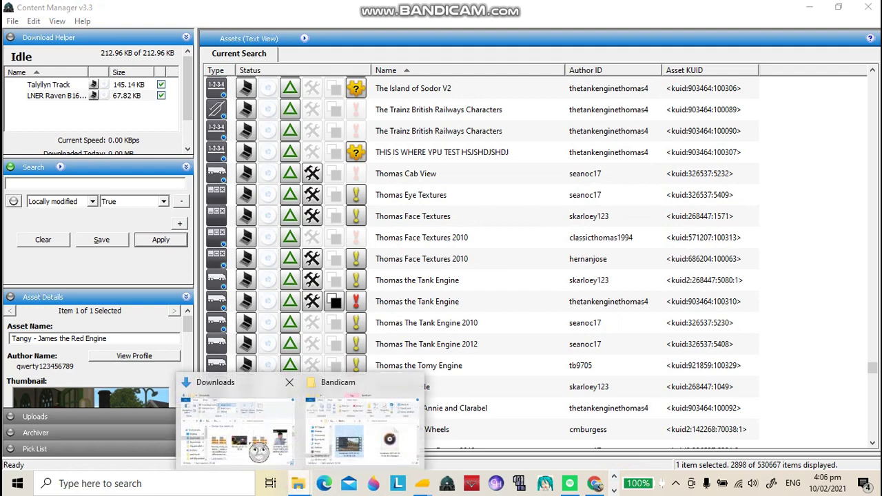
left_click(234, 413)
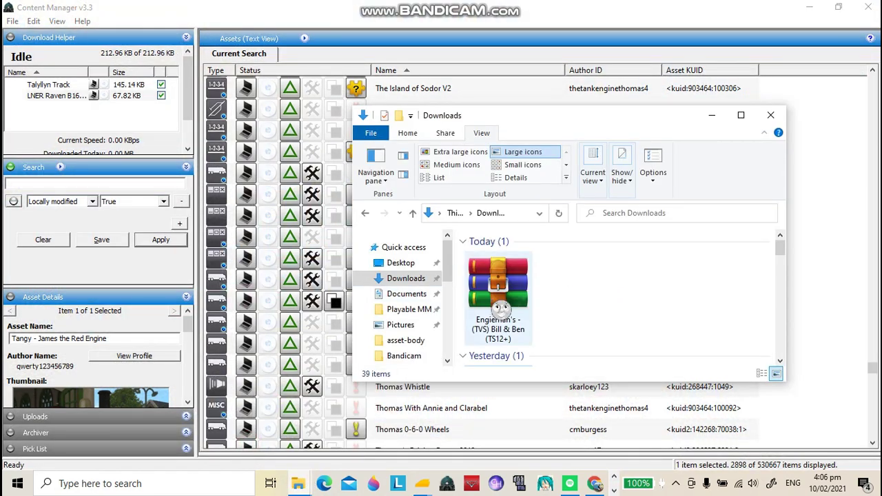
left_click(513, 296)
right_click(516, 295)
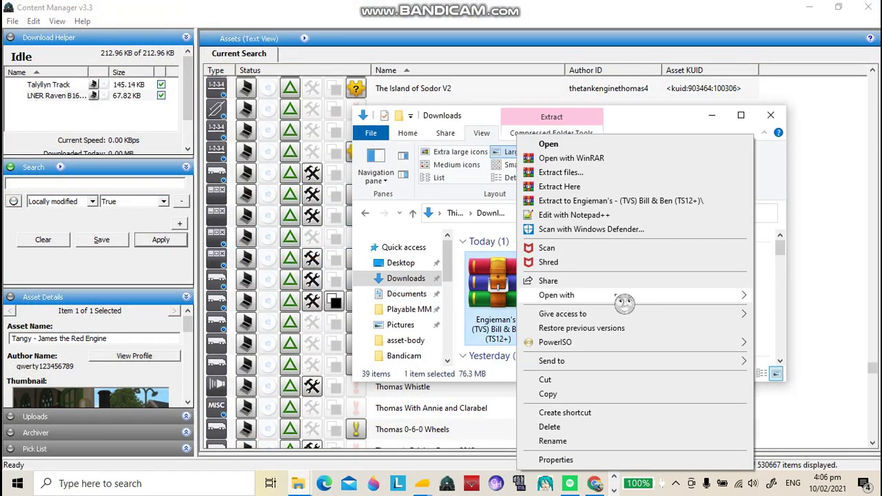
left_click(766, 307)
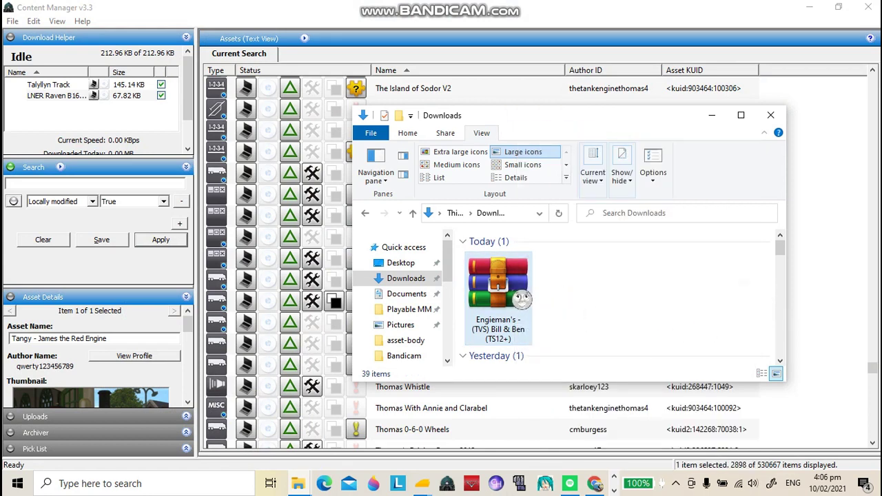
double_click(521, 300)
double_click(279, 241)
left_click(441, 233)
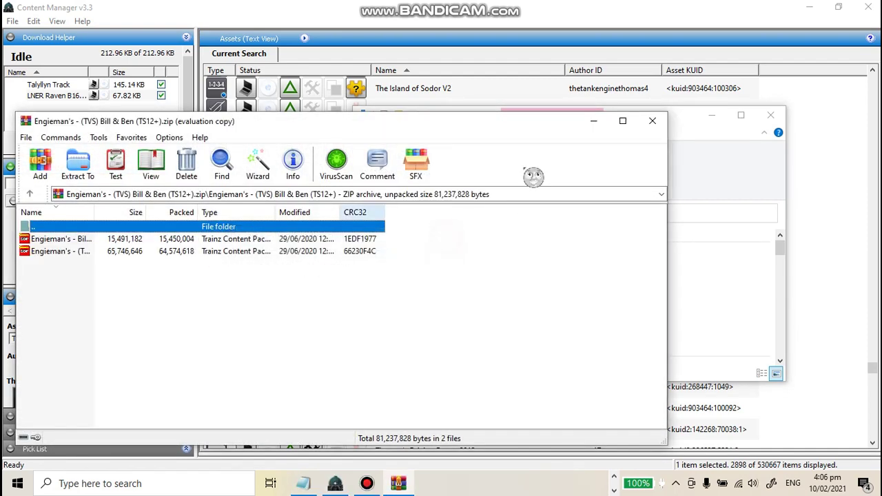
Step: Select the two Trainz content packages in the Bill & Ben archive and import them into Content Manager
left_click_drag(108, 286, 305, 244)
left_click_drag(276, 238, 304, 285)
left_click_drag(336, 483, 532, 325)
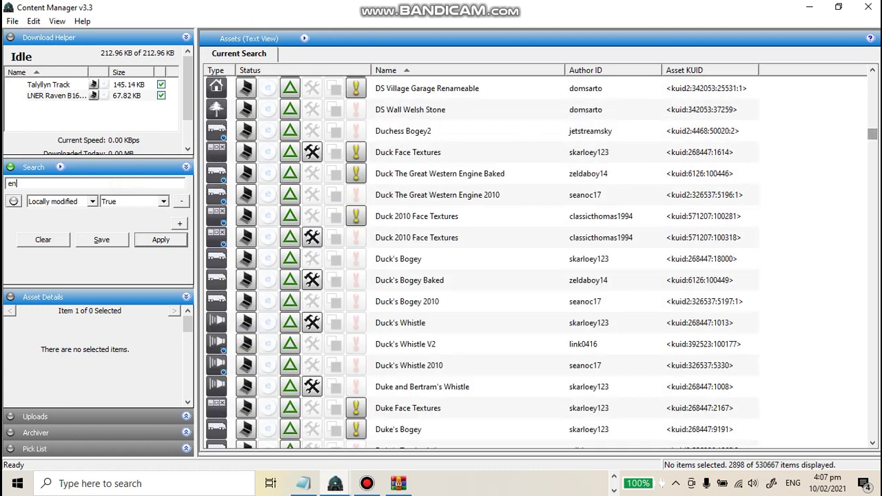
Step: Filter the locally modified assets by the search text engieman
type("an")
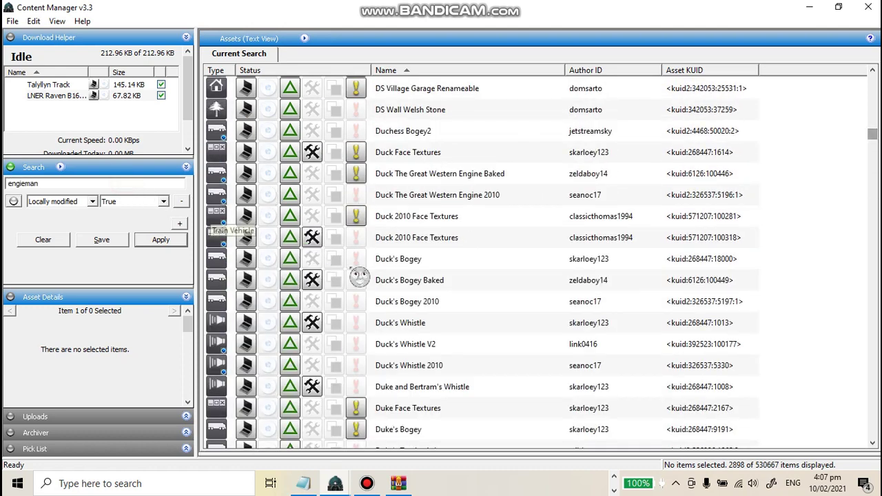
left_click(165, 240)
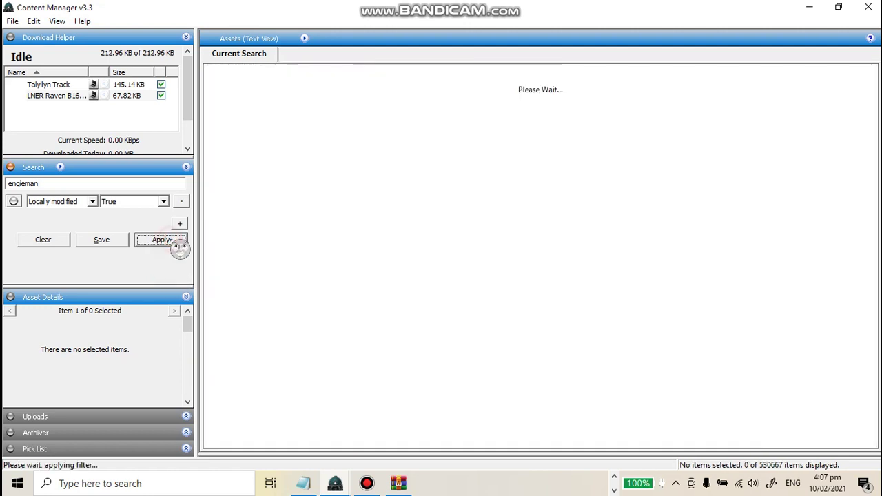
left_click(367, 484)
left_click(369, 485)
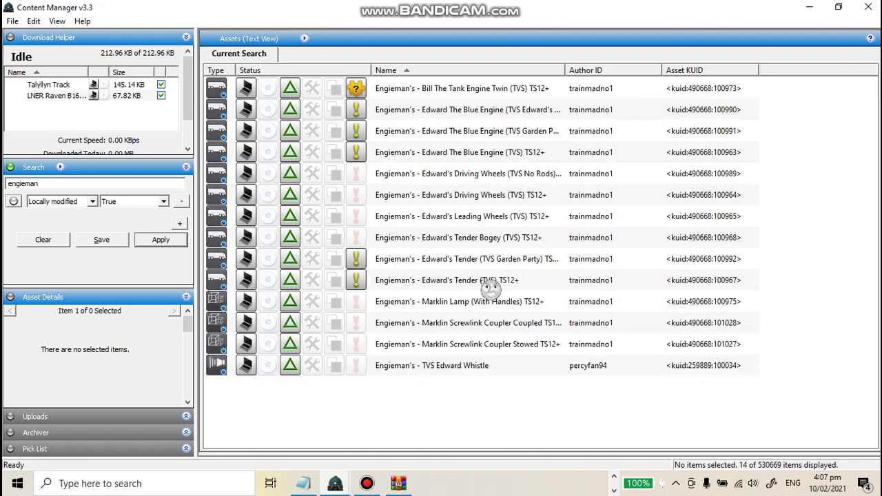
Step: Select the Bill The Tank Engine Twin (TVS) TS12+ asset and check the progress of the Bill & Ben package installation
left_click_drag(515, 337, 658, 194)
left_click_drag(354, 417, 593, 407)
left_click(460, 88)
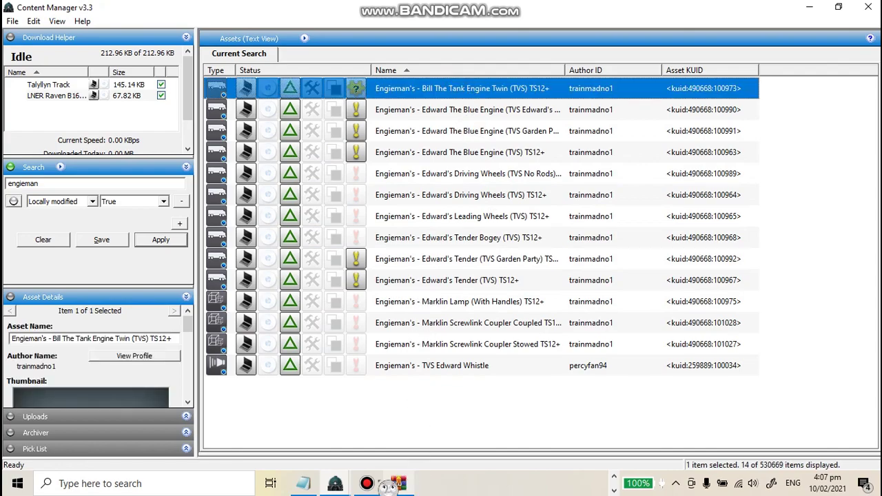
mouse_move(334, 483)
left_click(414, 441)
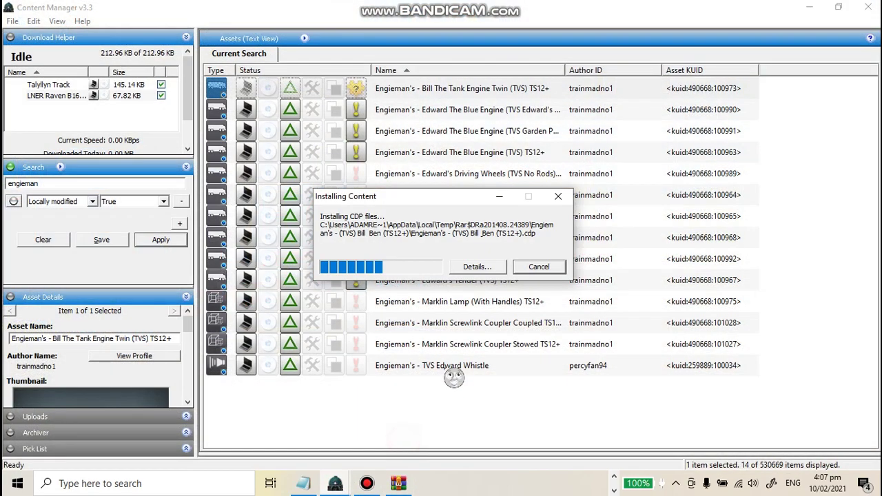
left_click_drag(395, 202, 524, 172)
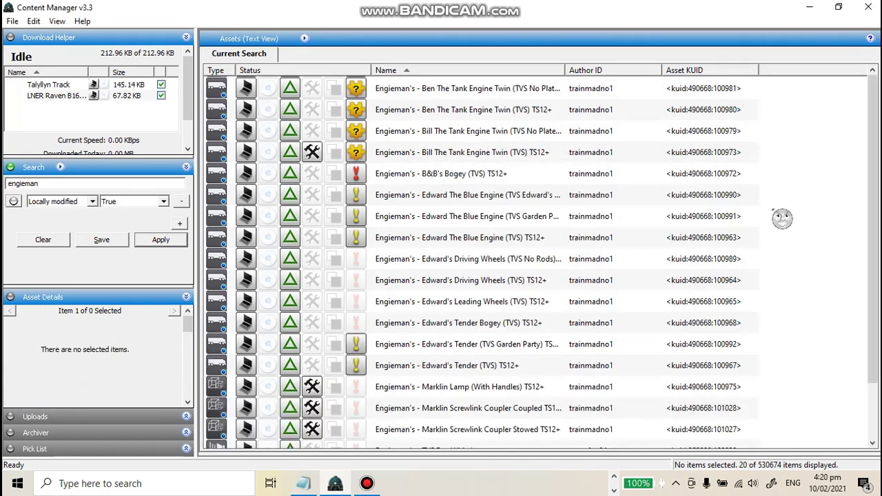
right_click(480, 160)
mouse_move(612, 350)
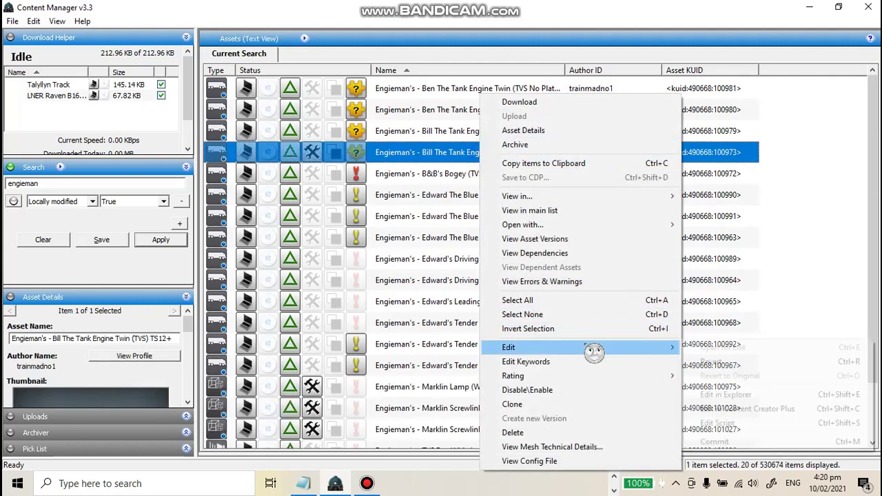
left_click(768, 251)
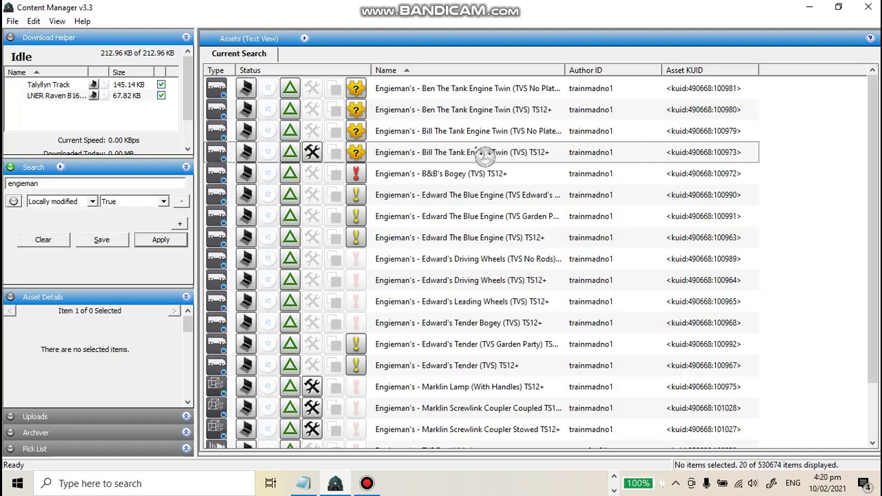
right_click(485, 155)
mouse_move(572, 356)
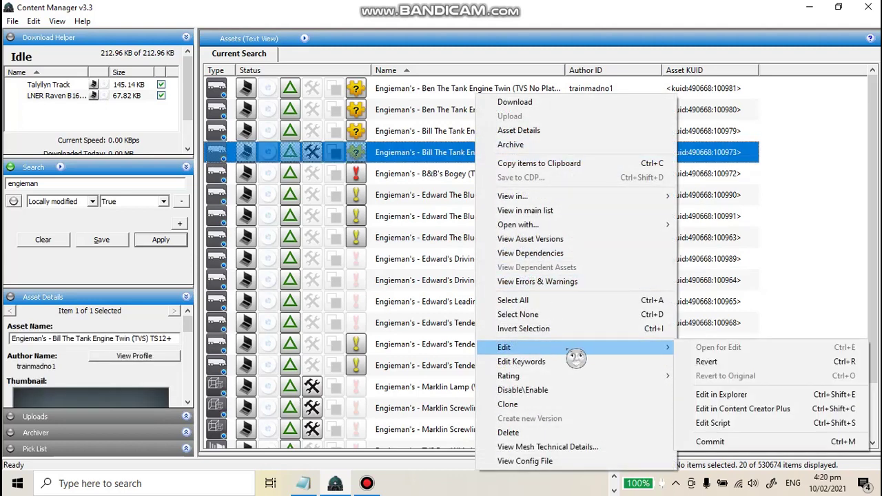
left_click(763, 264)
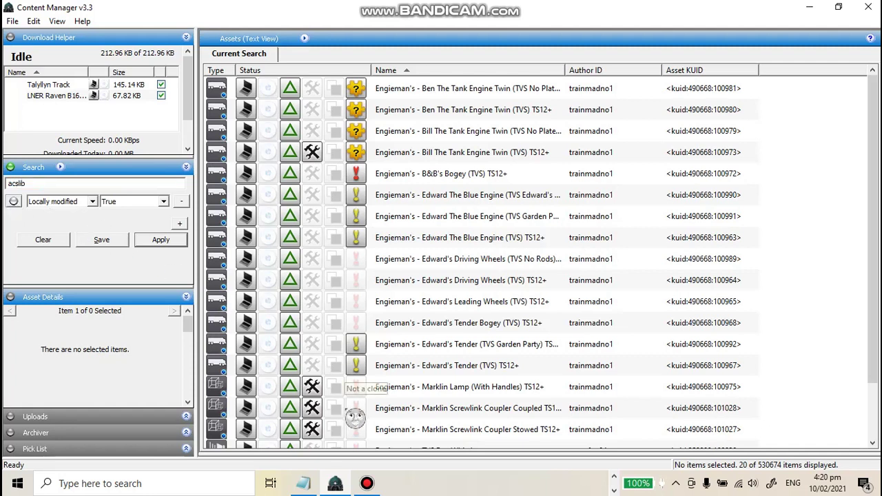
Step: Search the locally modified assets for acslib and for ajs, and select the AJS Superscript Code Library asset <kuid2:122285:508:18>
left_click(159, 241)
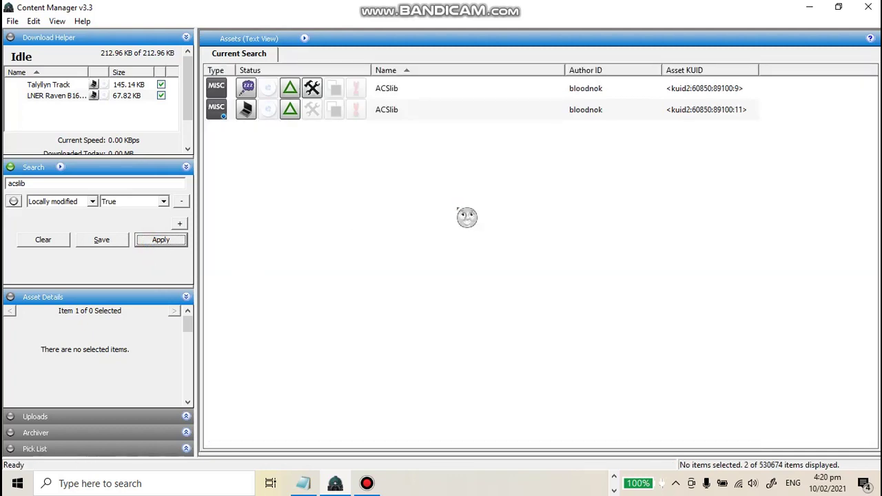
left_click_drag(317, 177, 573, 188)
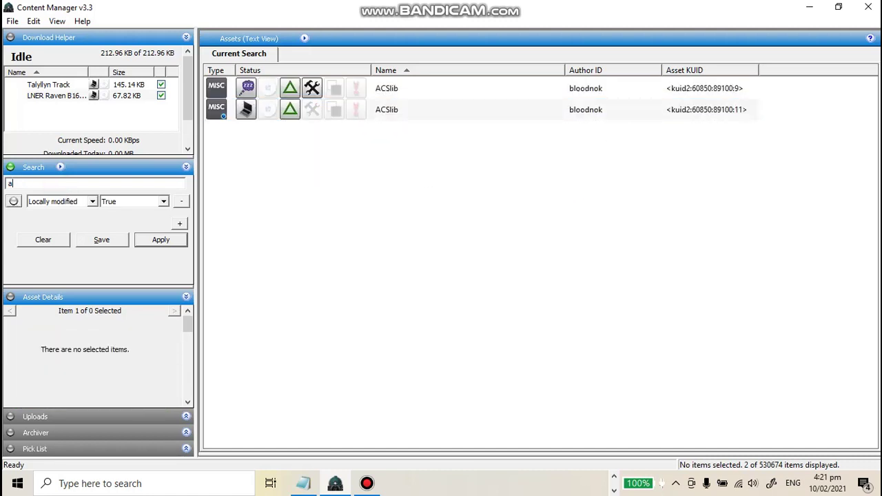
type("ajs")
left_click(171, 240)
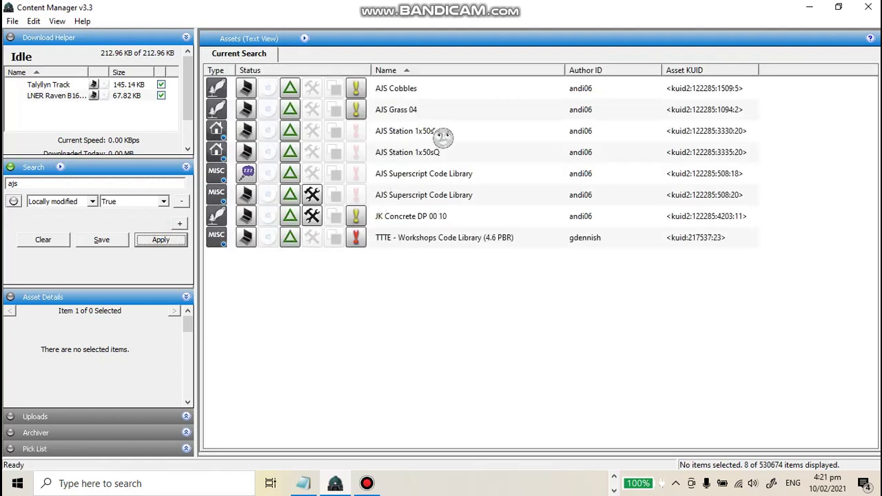
left_click(426, 131)
left_click(405, 175)
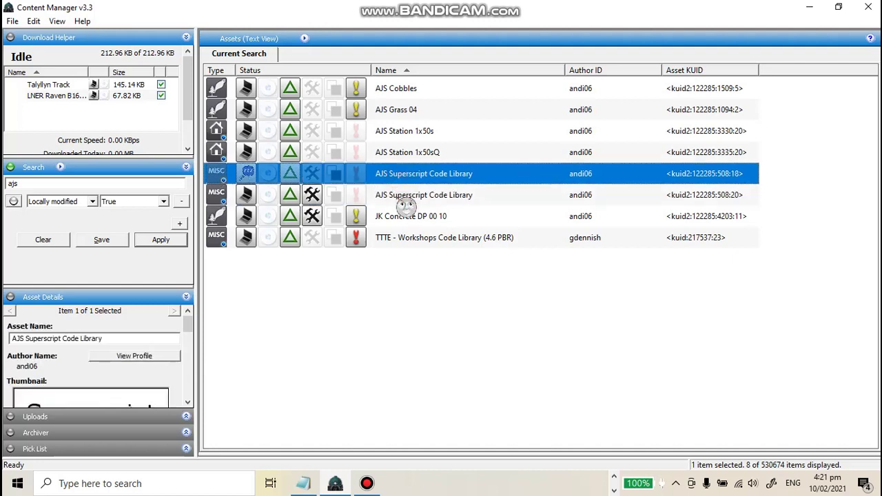
Step: Filter the assets by engieman again and look through the Bill & Ben and Edward assets and their status
double_click(107, 183)
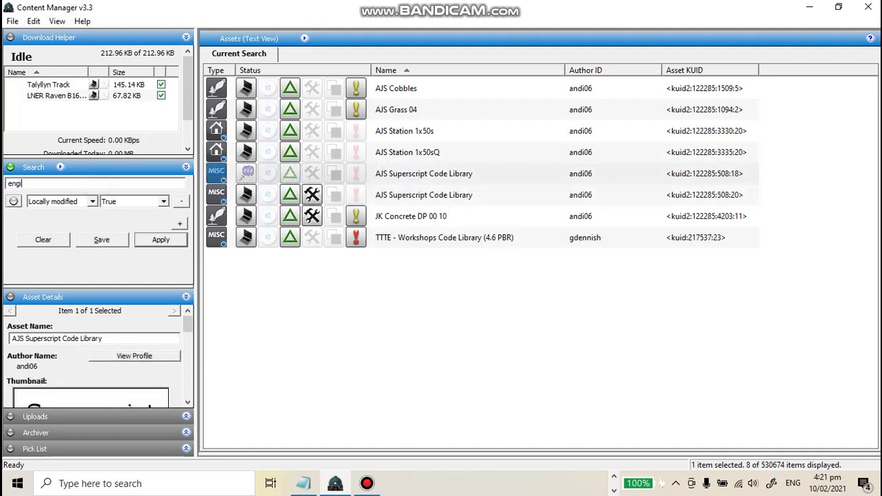
left_click(165, 239)
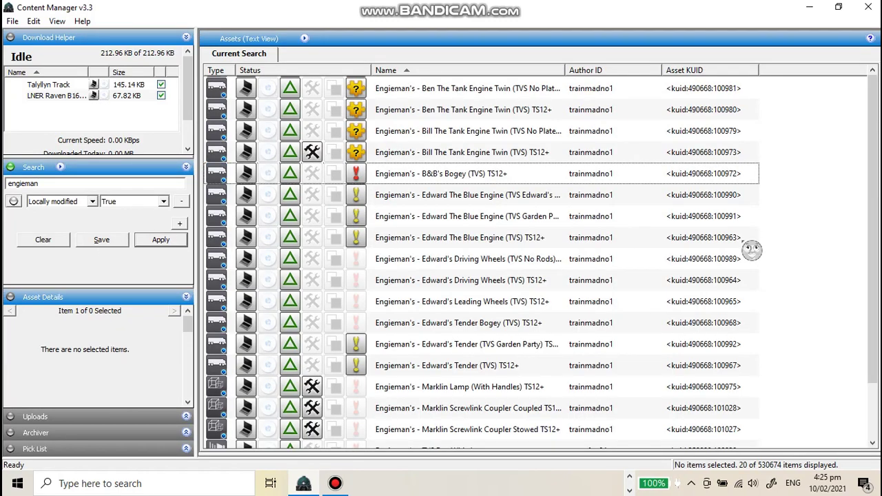
left_click(673, 240)
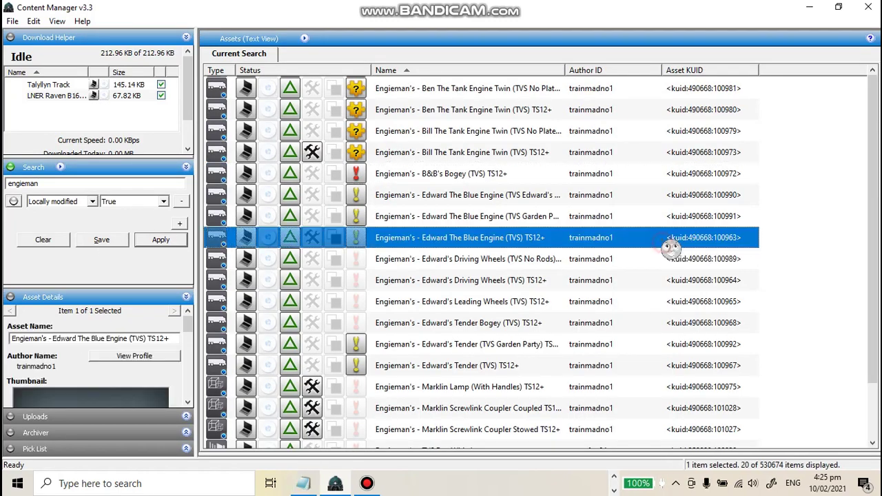
left_click(621, 178)
scroll(638, 209, "down", 1)
scroll(638, 208, "up", 1)
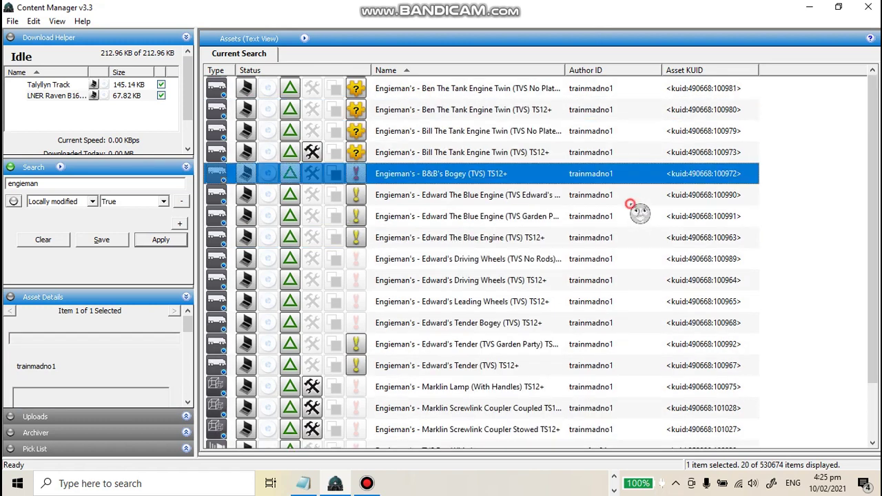
left_click(638, 201)
left_click(638, 219)
left_click(627, 239)
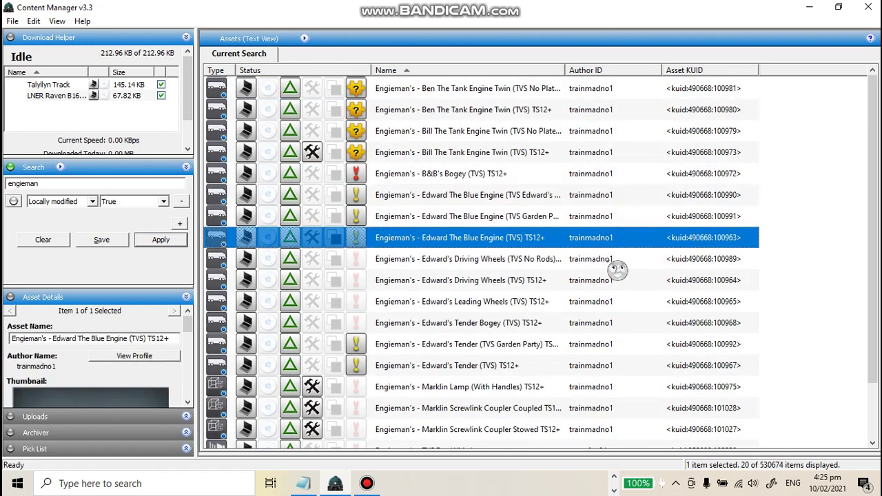
left_click(615, 262)
left_click(582, 307)
left_click(567, 346)
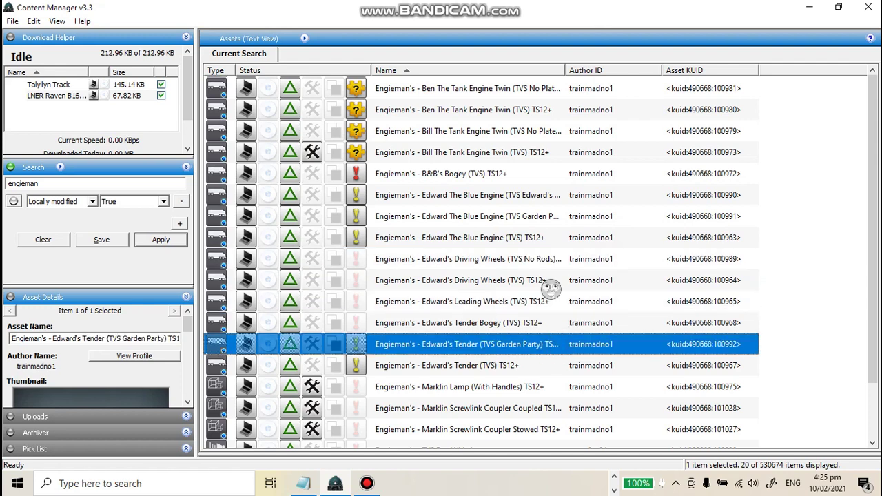
left_click(564, 178)
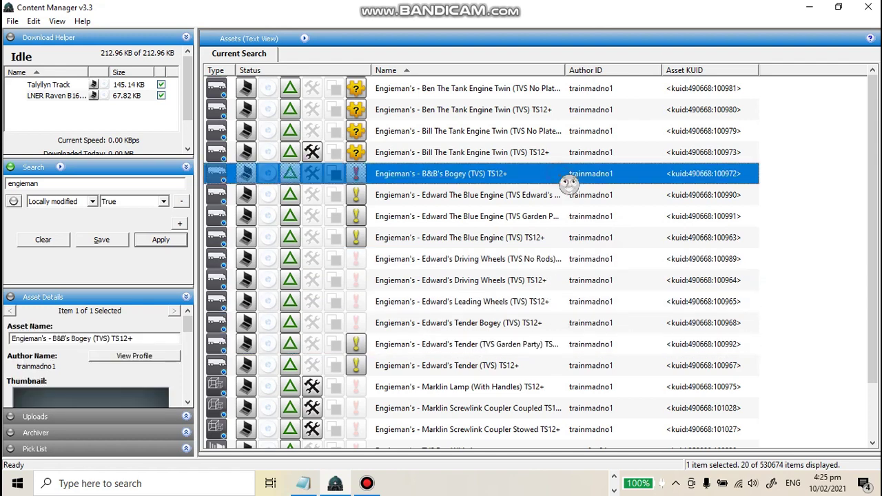
left_click(569, 198)
left_click(533, 134)
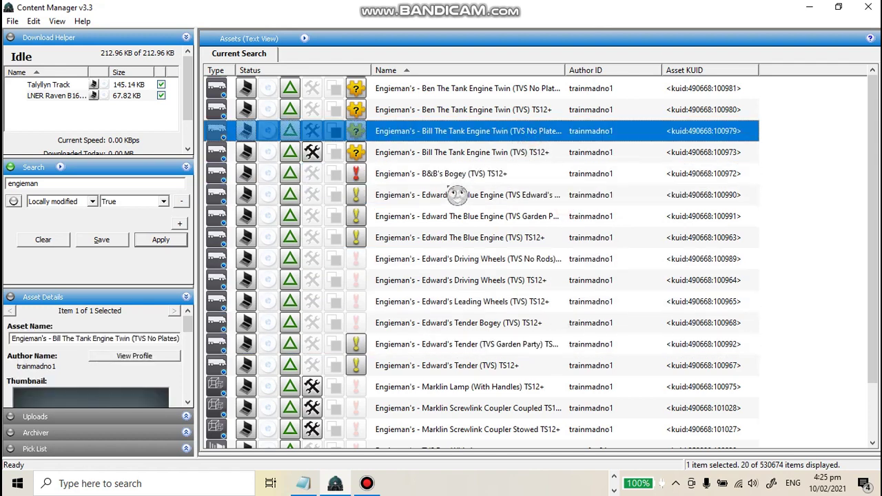
left_click(449, 173)
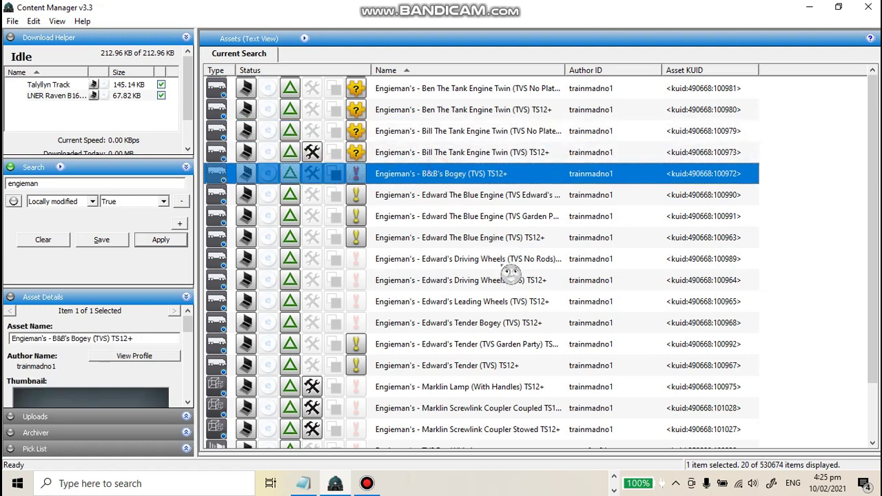
left_click(467, 263)
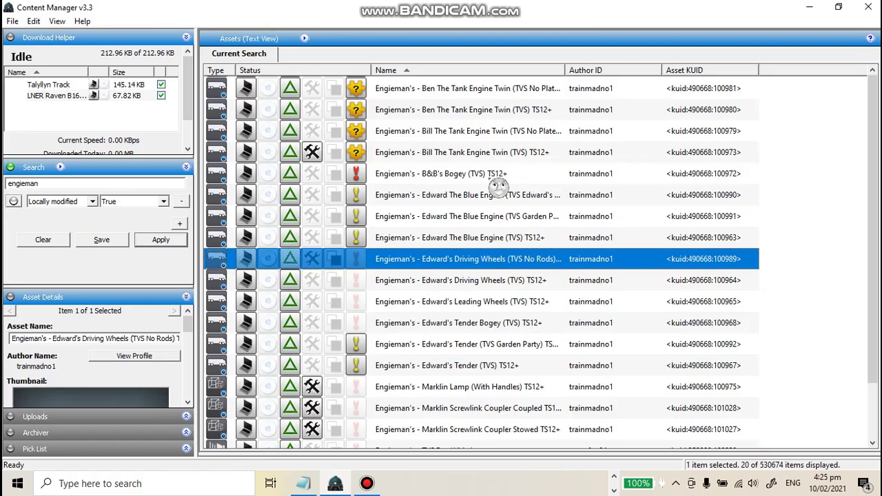
Step: View the errors and warnings of the Engieman's - B&B's Bogey (TVS) TS12+ asset, and close the report
left_click(497, 181)
right_click(494, 182)
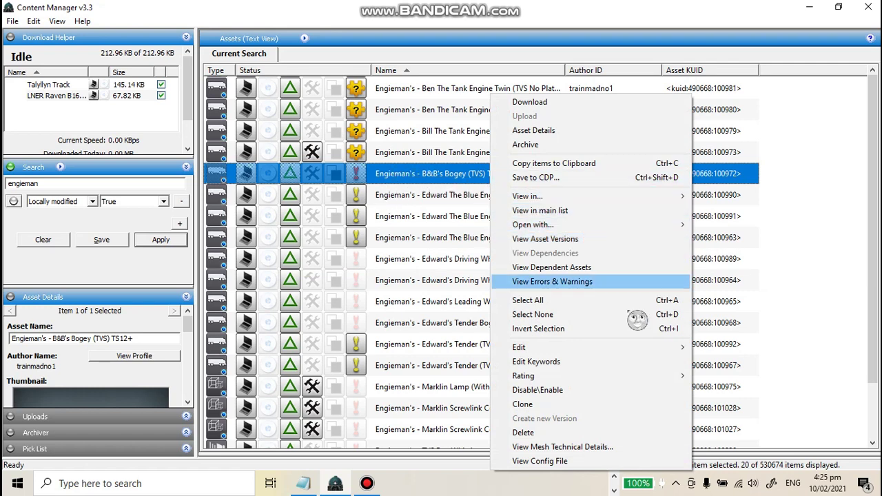
left_click(629, 281)
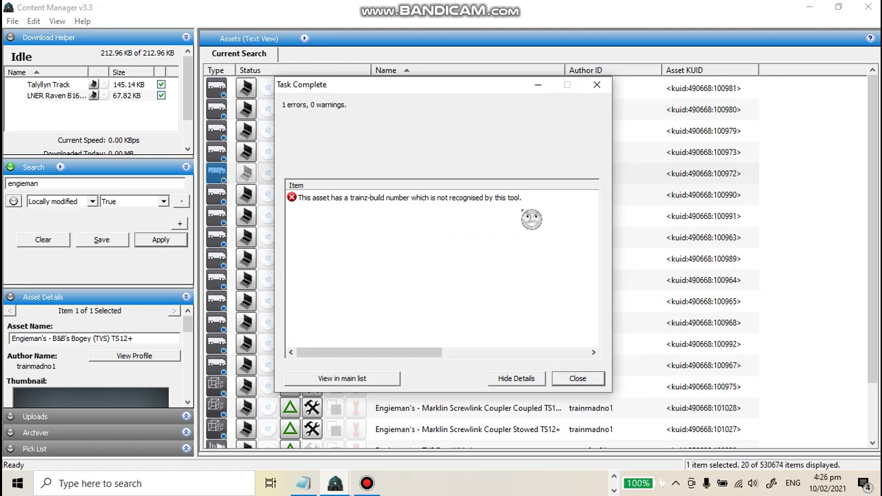
left_click(343, 199)
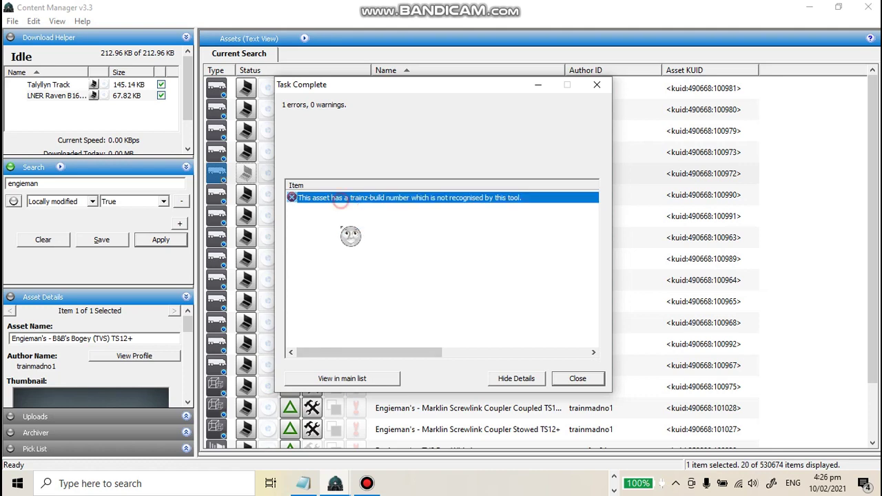
scroll(400, 321, "right", 3)
scroll(365, 329, "left", 3)
left_click(586, 381)
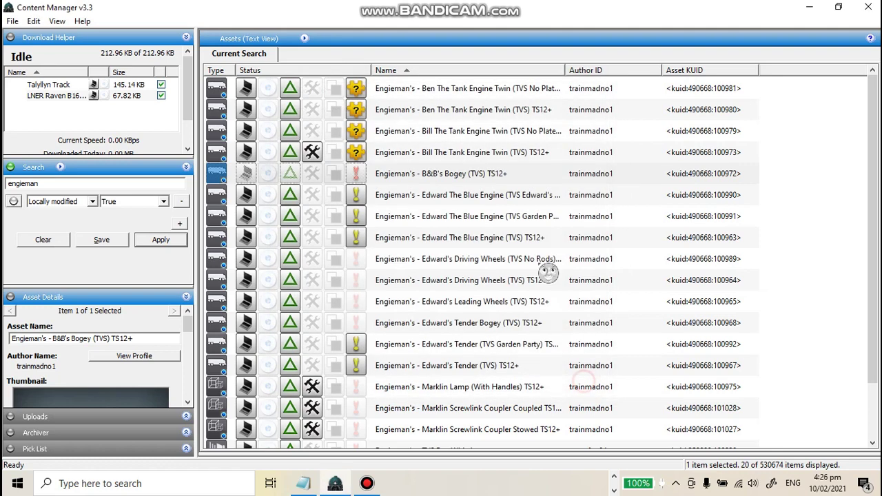
Step: Open the Engieman's - B&B's Bogey (TVS) TS12+ asset for editing in Explorer
right_click(490, 173)
mouse_move(561, 349)
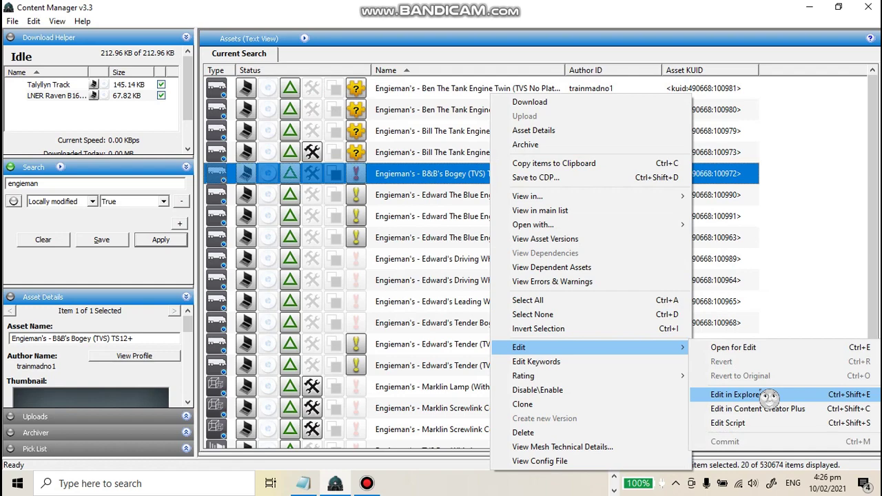
left_click(768, 396)
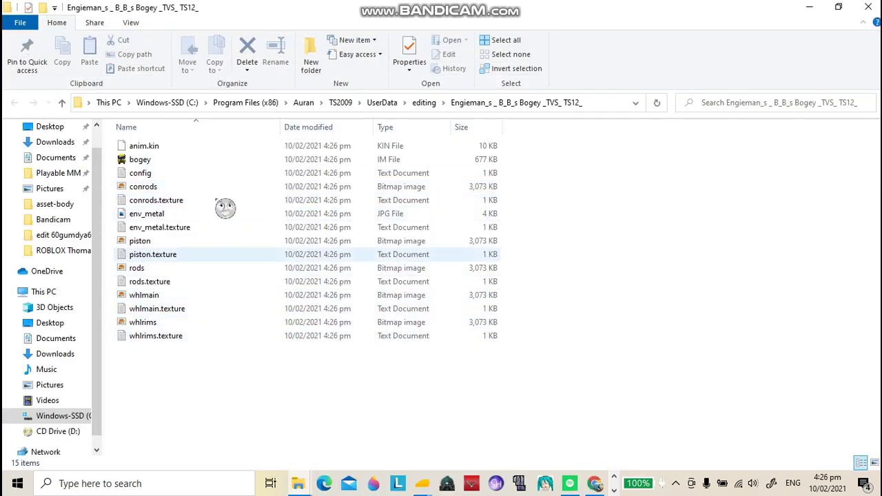
Step: Set trainz-build to 2.9 in the bogey's config file, save it, and close the file and its folder
double_click(197, 174)
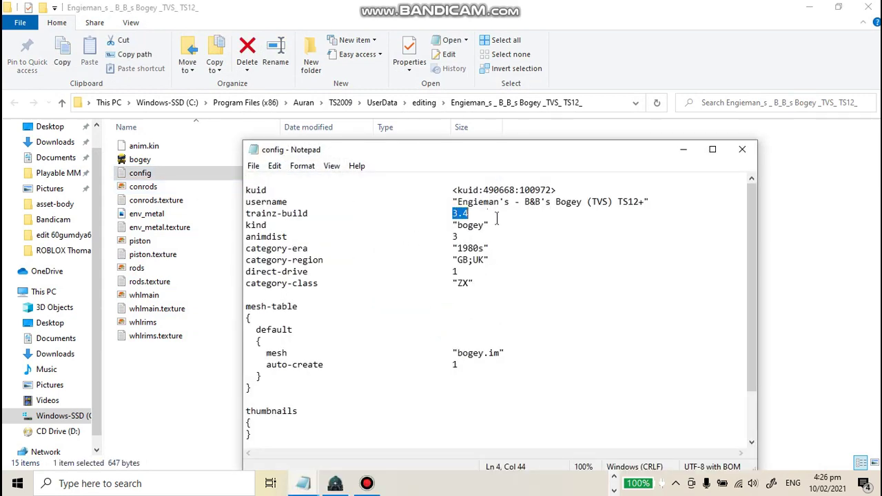
mouse_move(496, 219)
left_mouse_down()
mouse_move(495, 274)
mouse_move(511, 213)
left_mouse_up()
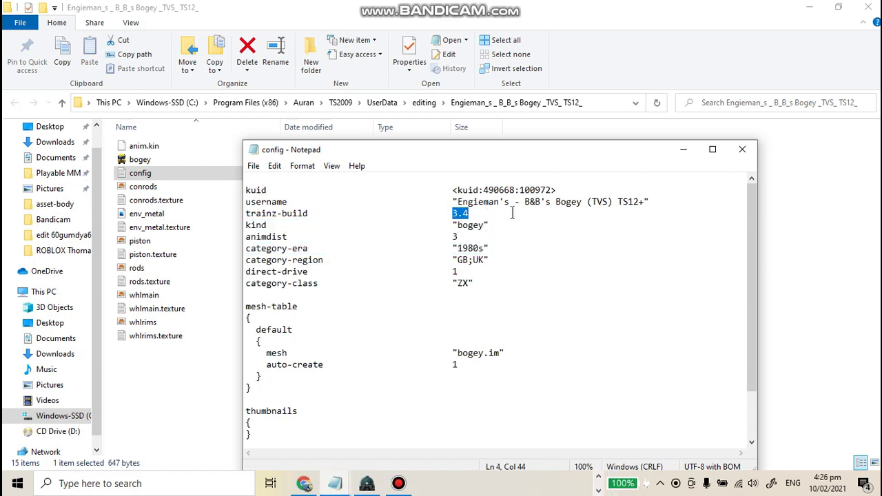
left_click(254, 165)
left_click(272, 223)
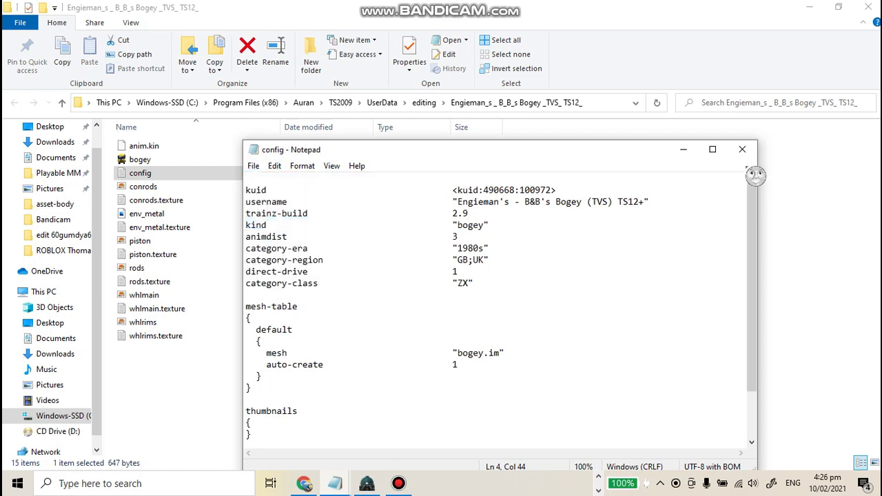
left_click(742, 149)
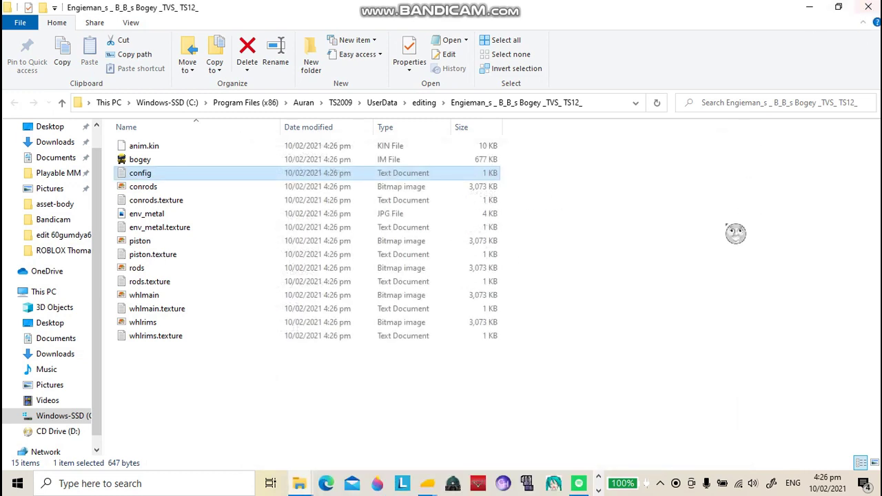
left_click(725, 223)
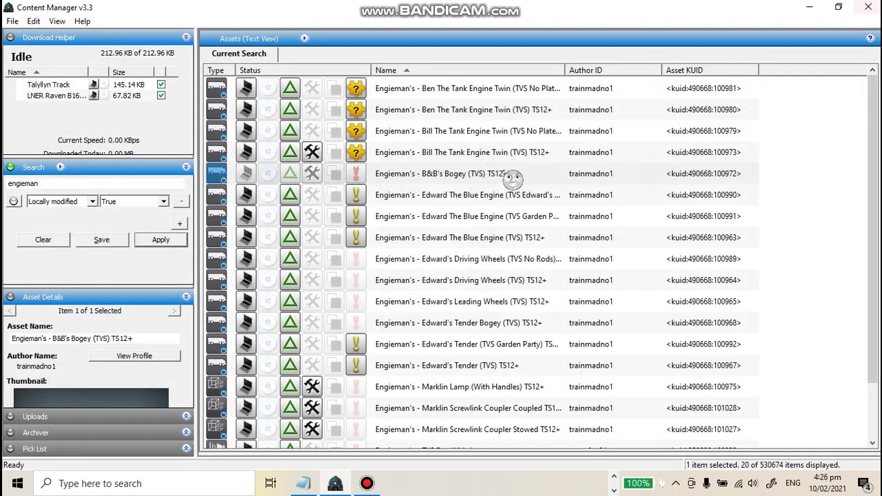
Step: Commit the edited Engieman's - B&B's Bogey (TVS) TS12+ asset and check its status in the asset list
left_click(490, 176)
right_click(491, 177)
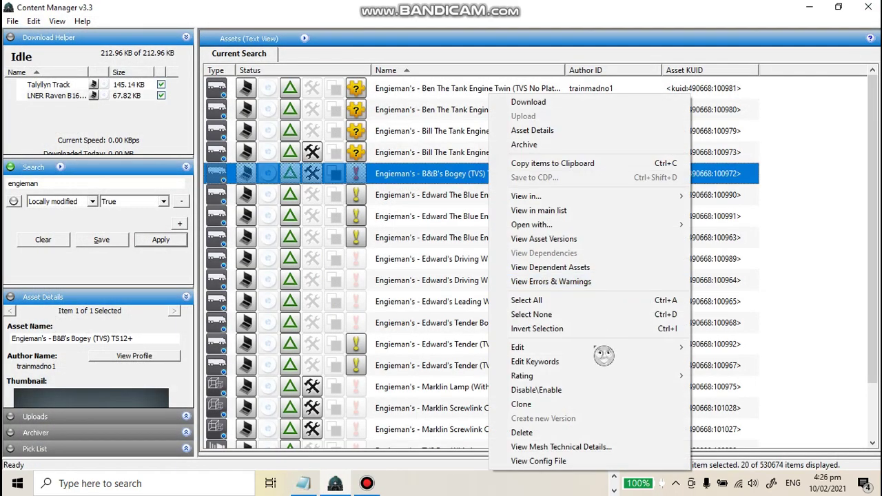
mouse_move(600, 349)
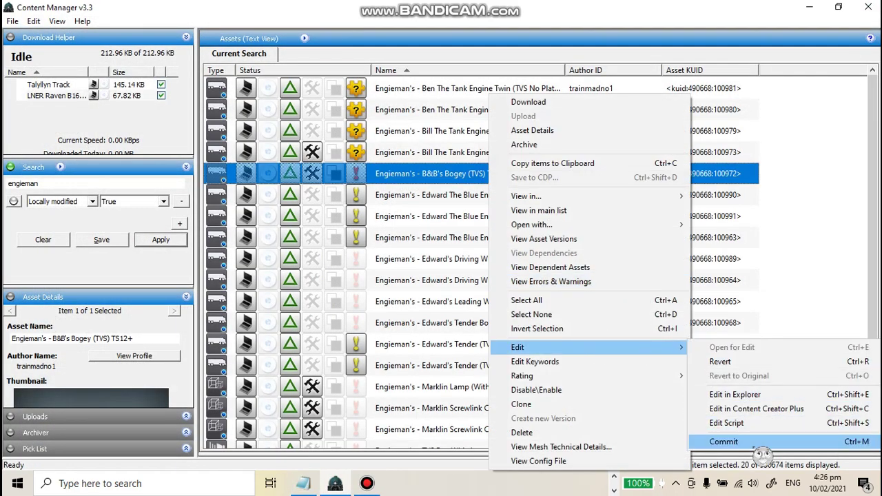
left_click(723, 442)
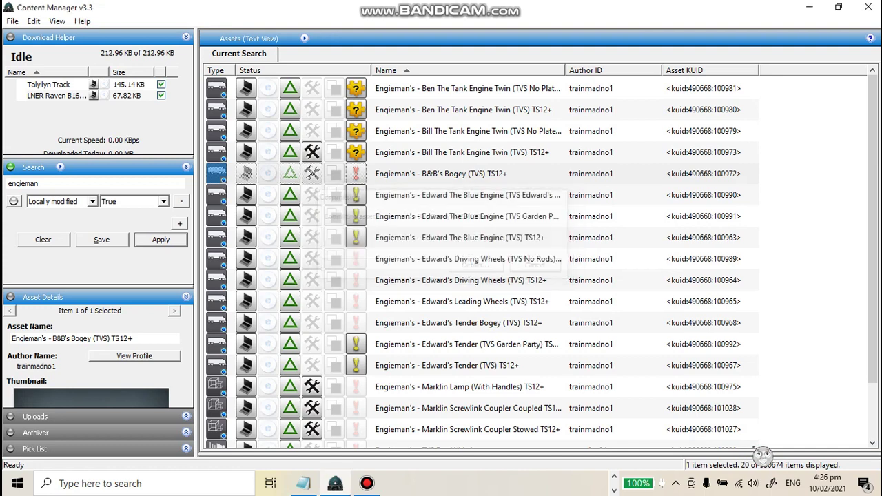
left_click(589, 323)
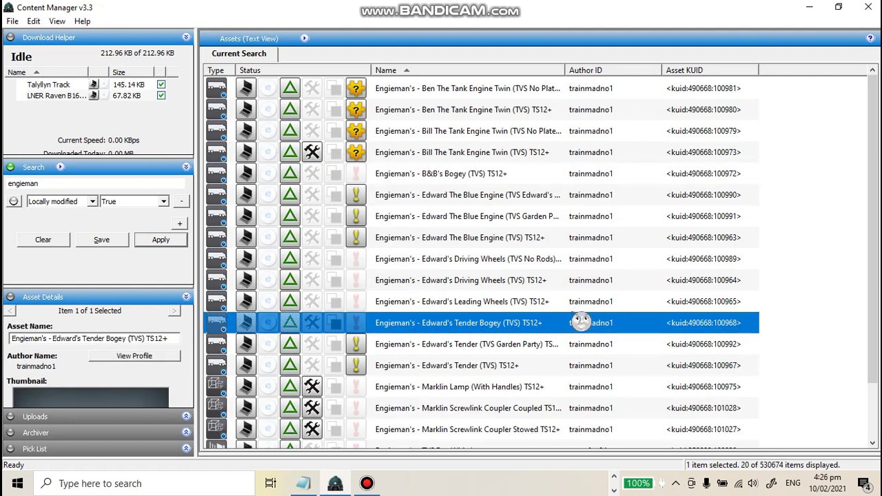
left_click(441, 174)
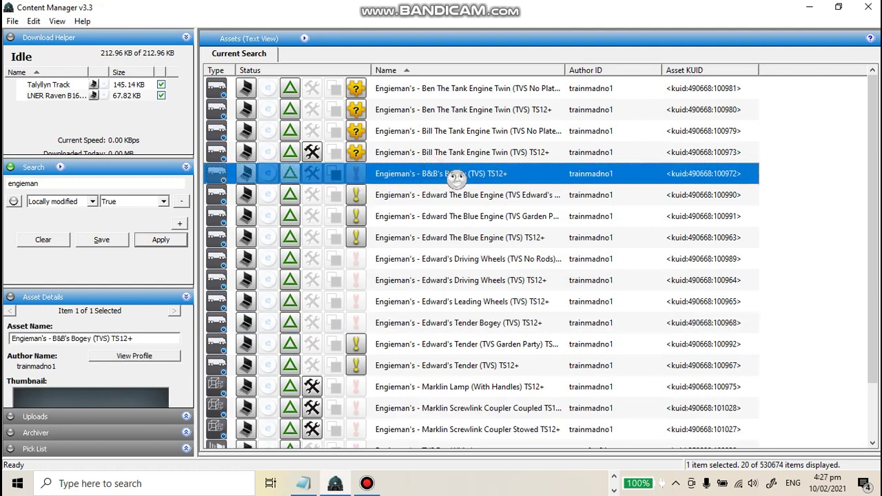
left_click(460, 195)
left_click(470, 173)
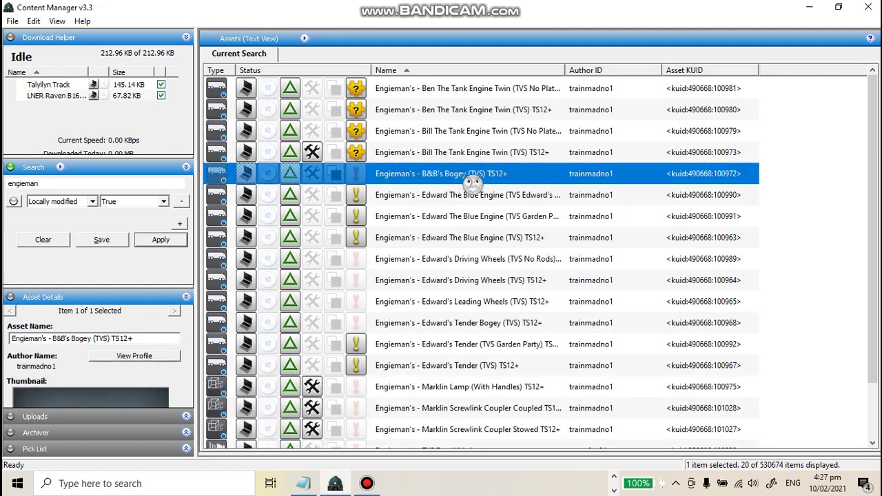
Step: Open the Engieman's - Bill The Tank Engine Twin (TVS) TS12+ asset for editing in Content Creator Plus
right_click(514, 152)
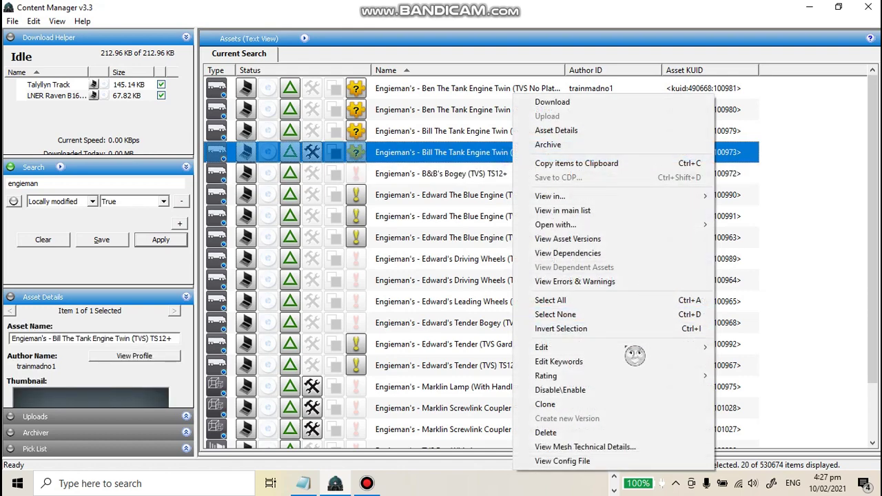
mouse_move(635, 355)
left_click(483, 408)
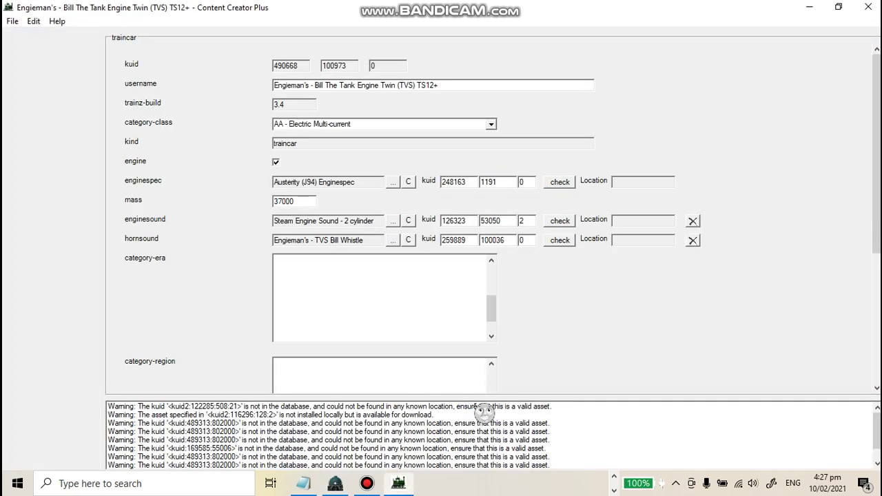
Step: Examine the highlighted missing dependencies in Bill's kuid-table and look through the general traincar settings
left_click(446, 415)
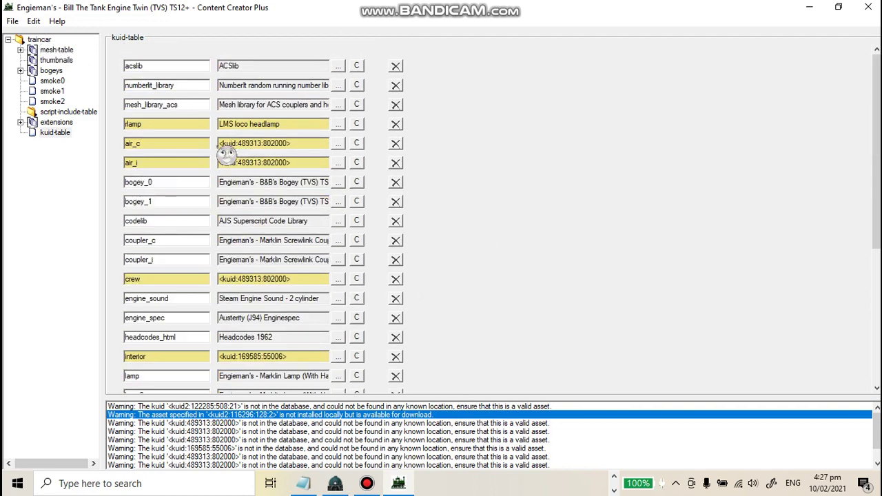
scroll(274, 183, "down", 5)
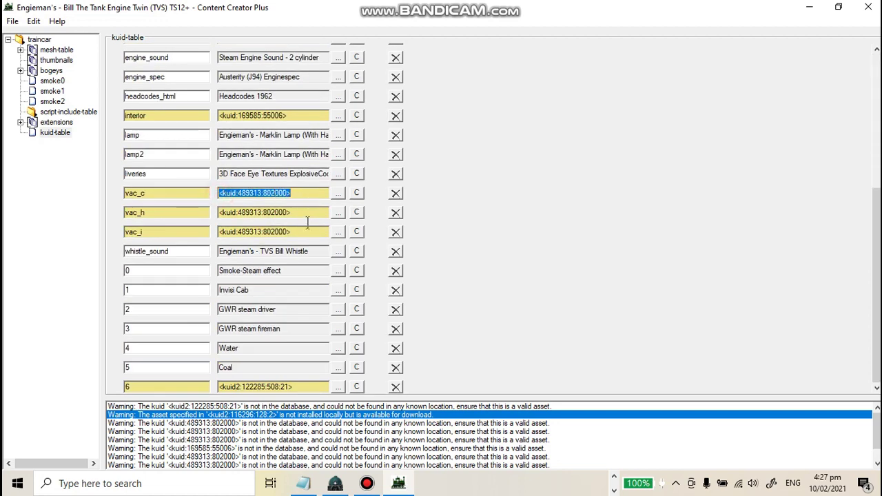
left_click(309, 231)
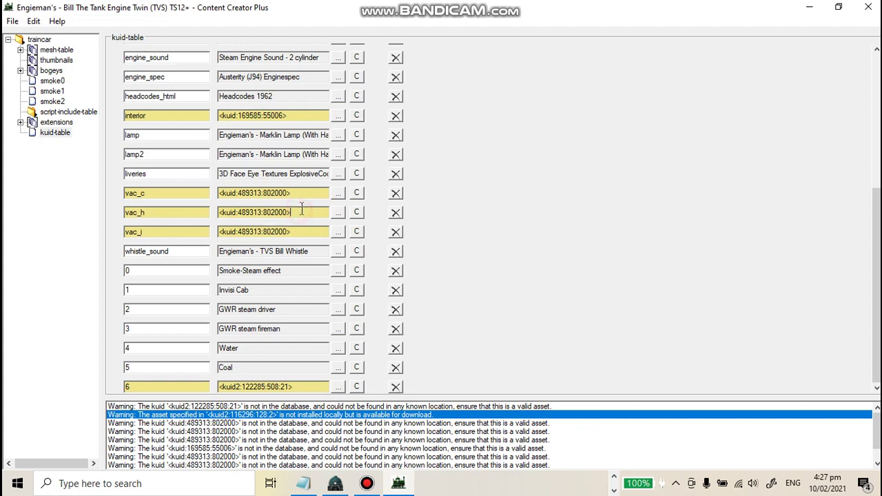
scroll(303, 214, "up", 5)
left_click(43, 43)
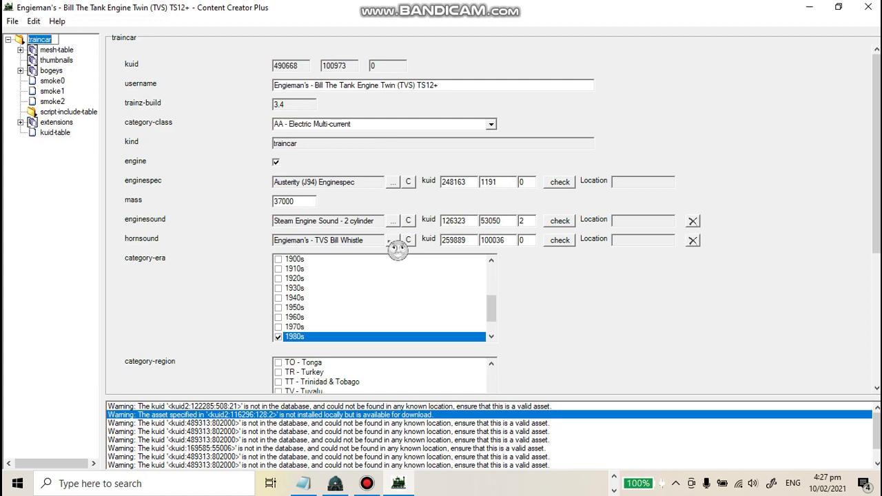
scroll(398, 249, "down", 3)
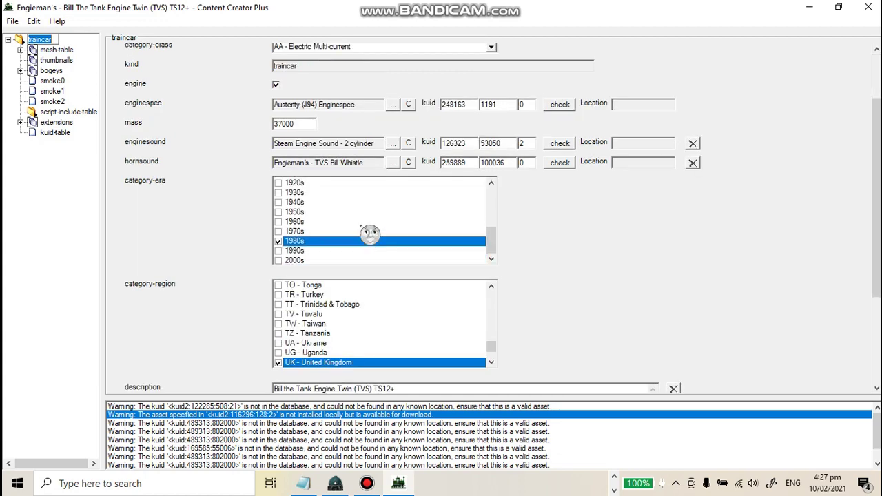
left_click(63, 132)
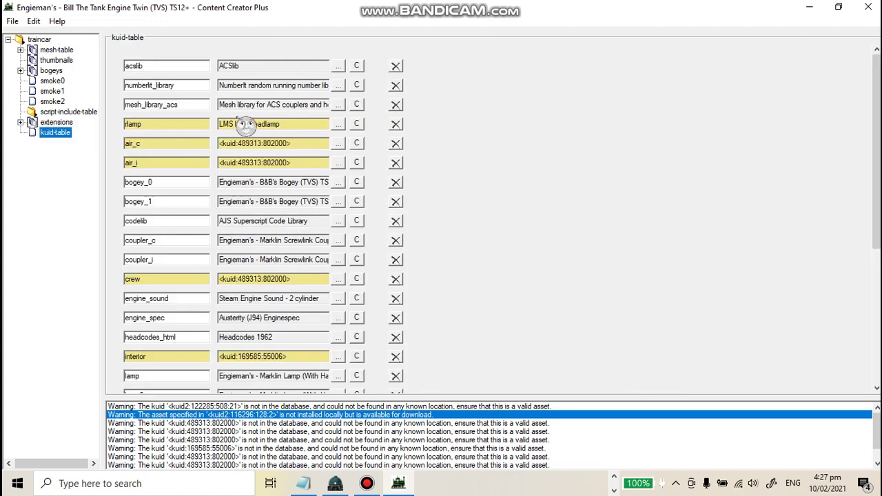
Step: Replace the superscript entry in the script-include-table with the second AJS Superscript Code Library found by searching for "ajs super"
left_click(76, 112)
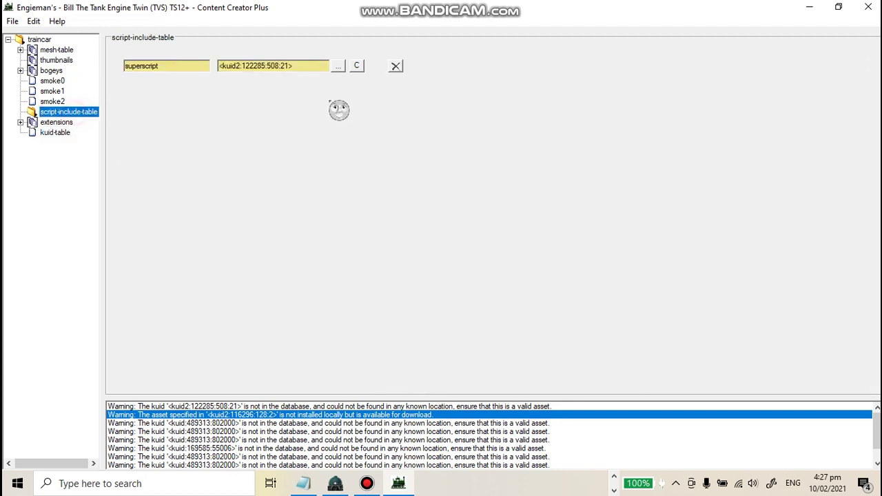
left_click(338, 66)
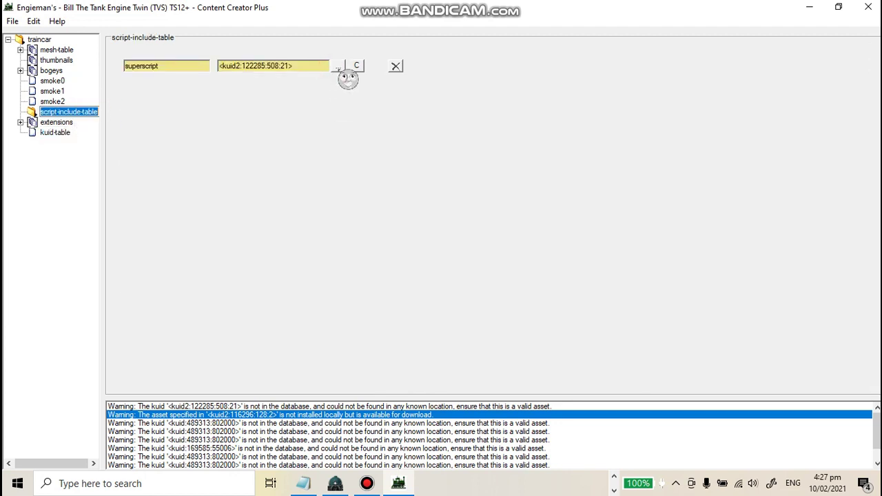
left_click(337, 66)
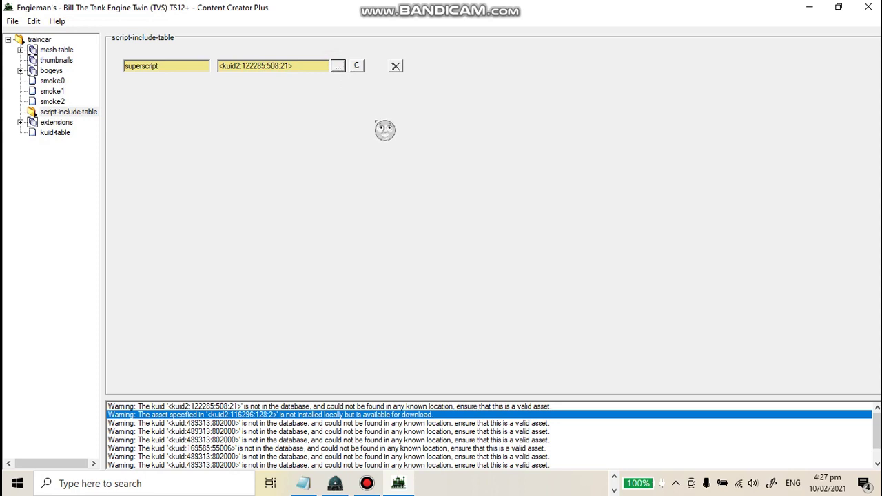
mouse_move(413, 485)
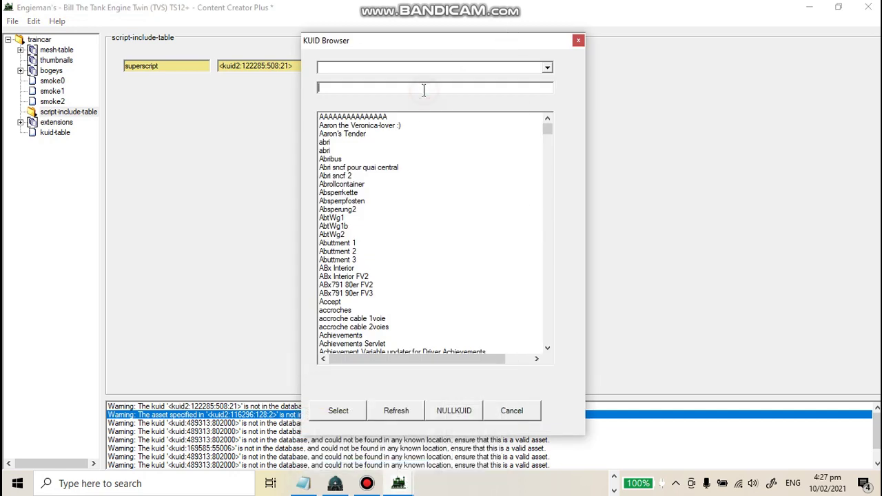
type("a")
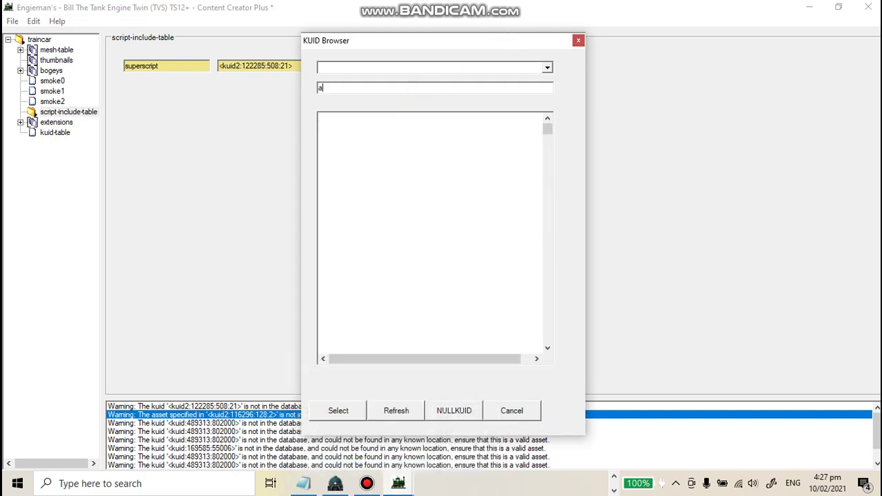
type("js super")
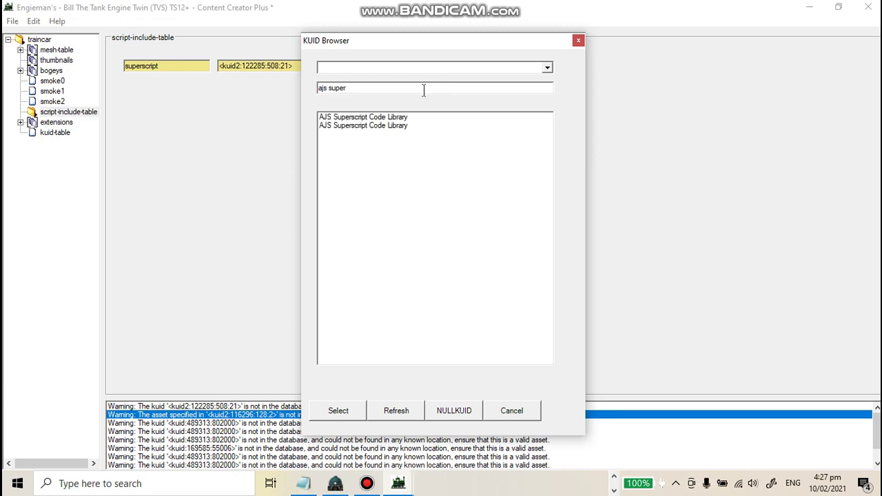
left_click(390, 126)
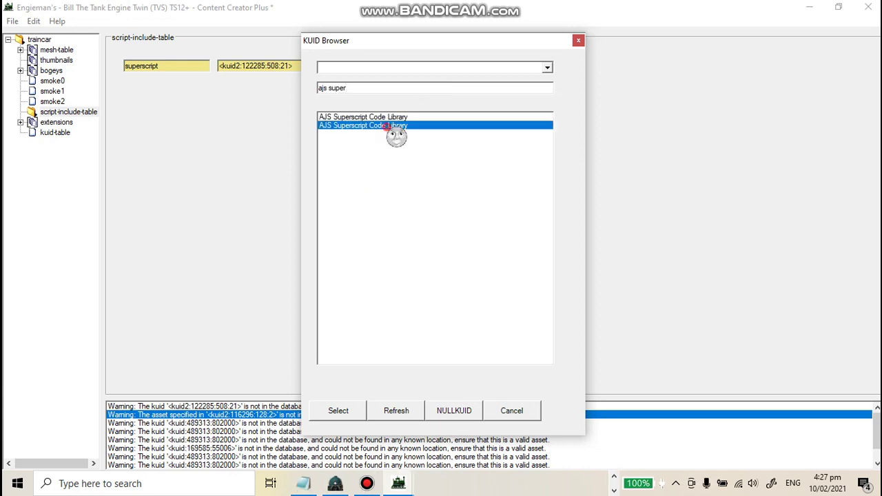
left_click(338, 411)
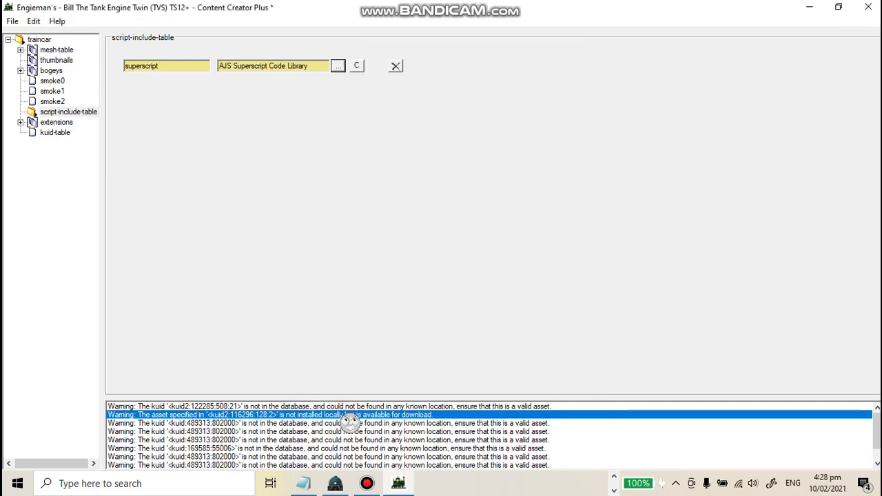
Step: Replace the missing asset of entry 6 in the kuid-table with the second AJS Superscript Code Library
left_click(69, 134)
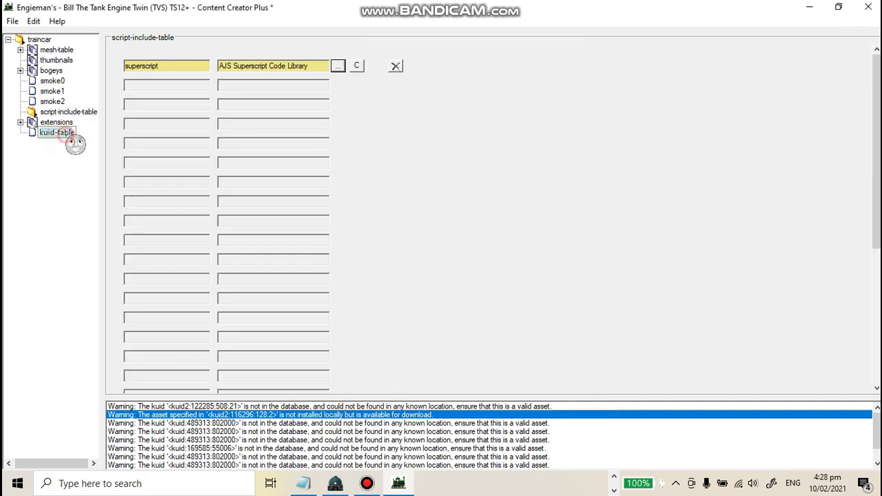
scroll(358, 235, "down", 2)
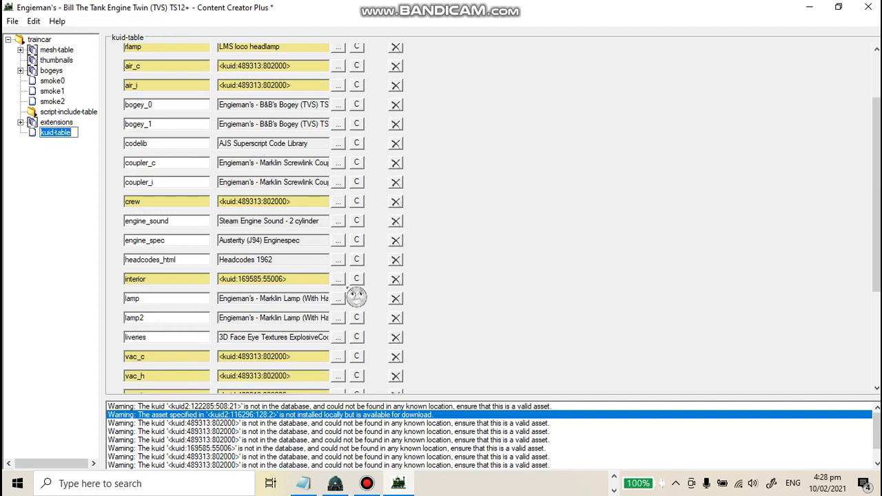
scroll(357, 296, "down", 4)
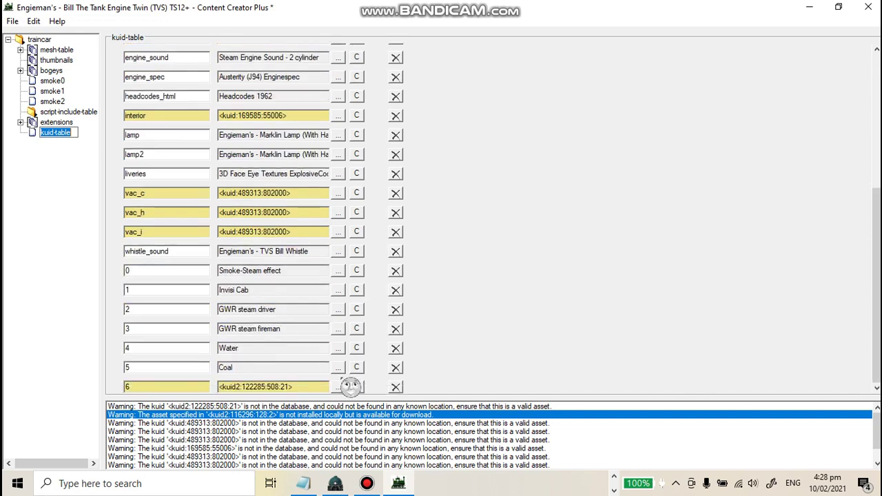
left_click(339, 387)
left_click(425, 126)
left_click(339, 416)
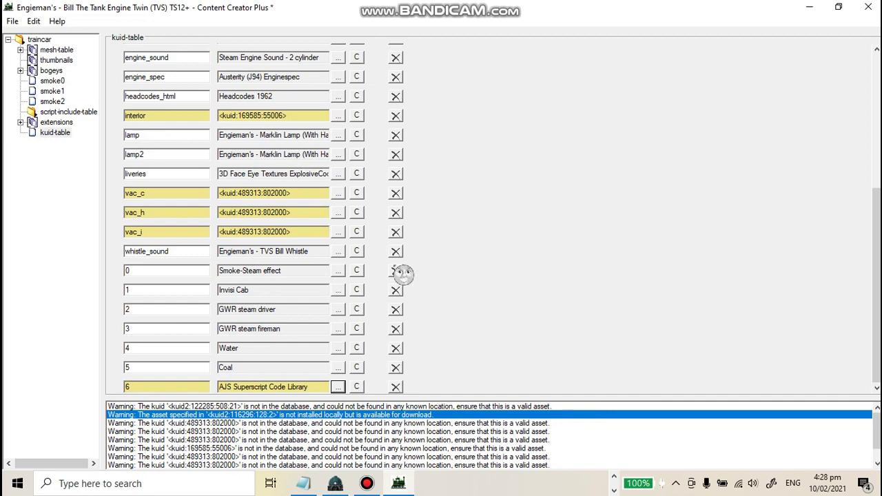
Step: Look up the rlamp entry's LMS loco headlamp in Content Manager, download it, and close that window once it is installed
scroll(367, 255, "up", 5)
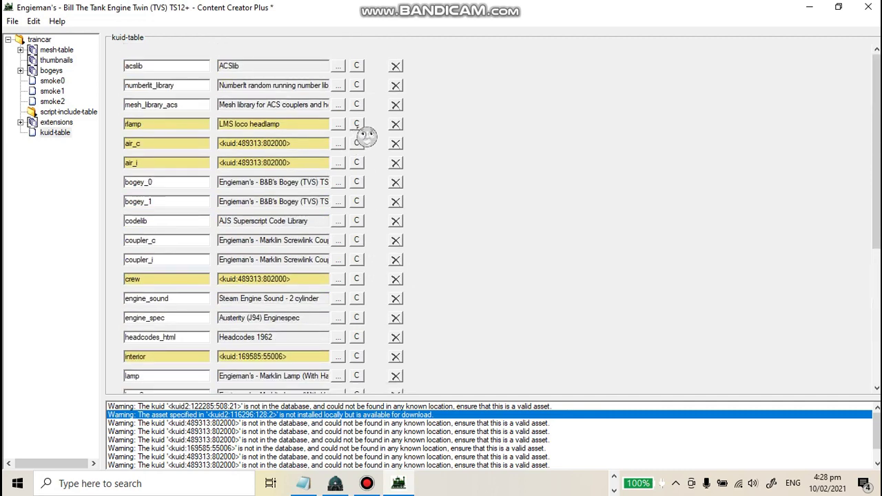
left_click(357, 125)
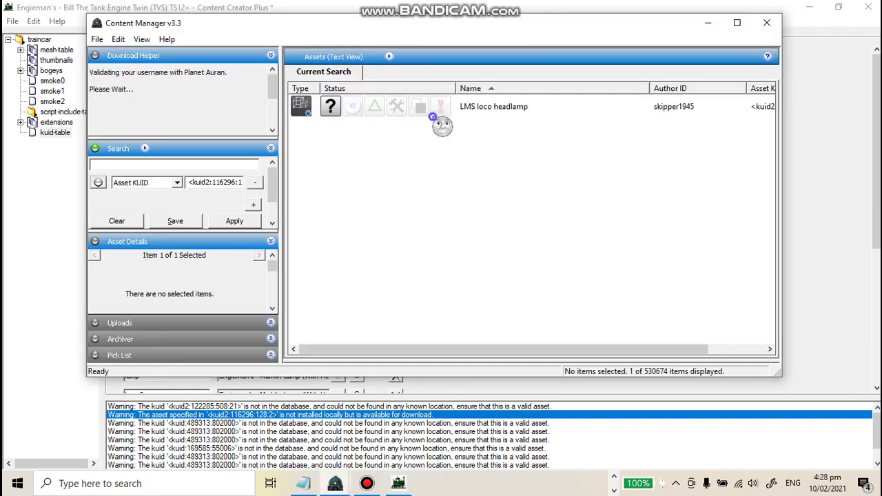
right_click(458, 108)
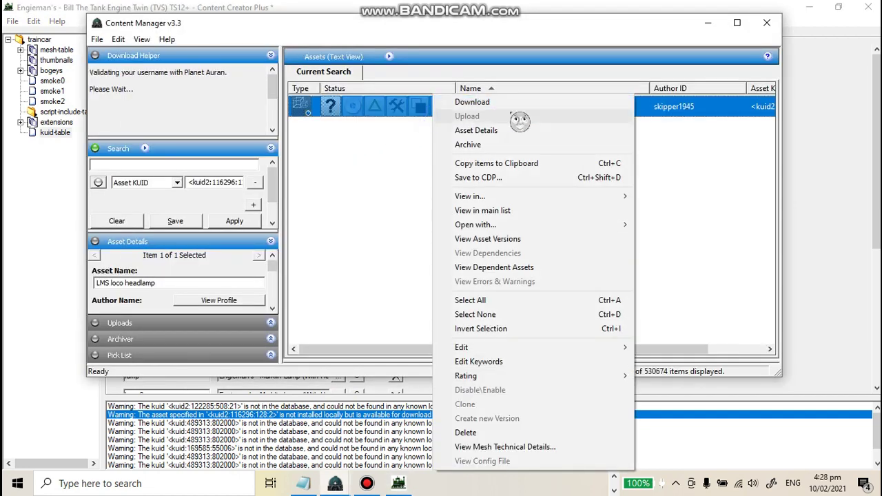
left_click(513, 103)
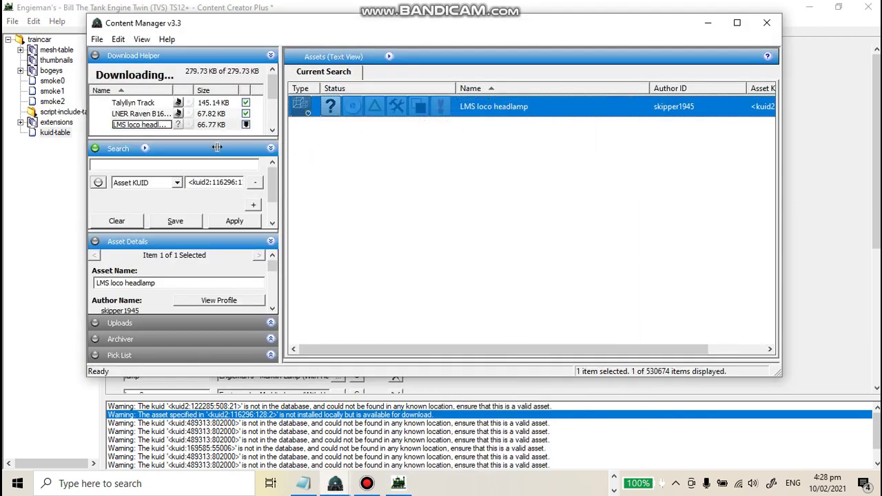
left_click(245, 138)
left_click_drag(243, 170, 255, 161)
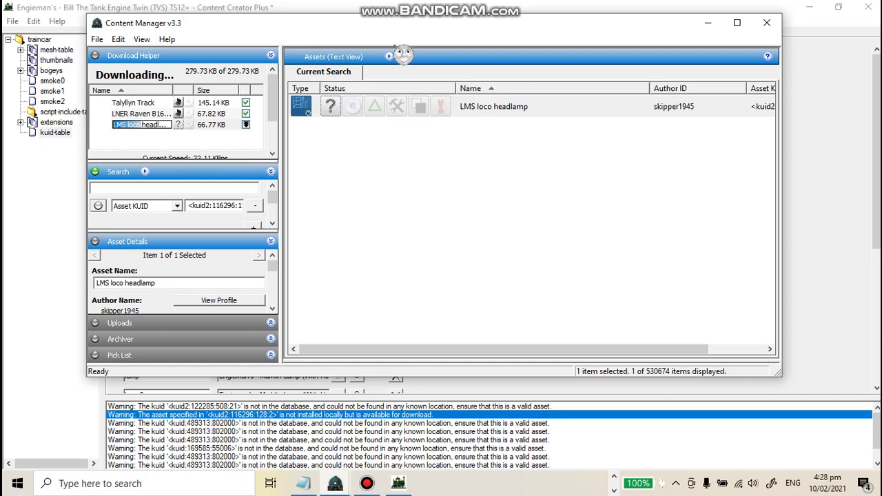
left_click_drag(202, 164, 207, 204)
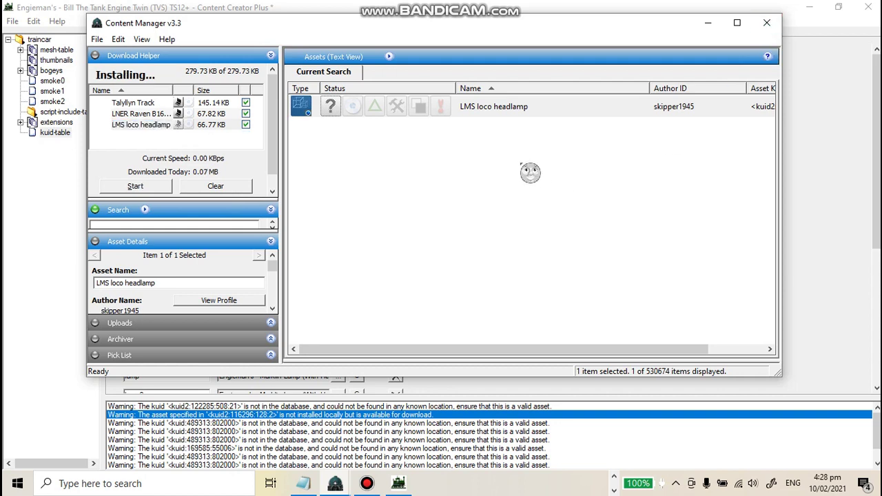
left_click(767, 23)
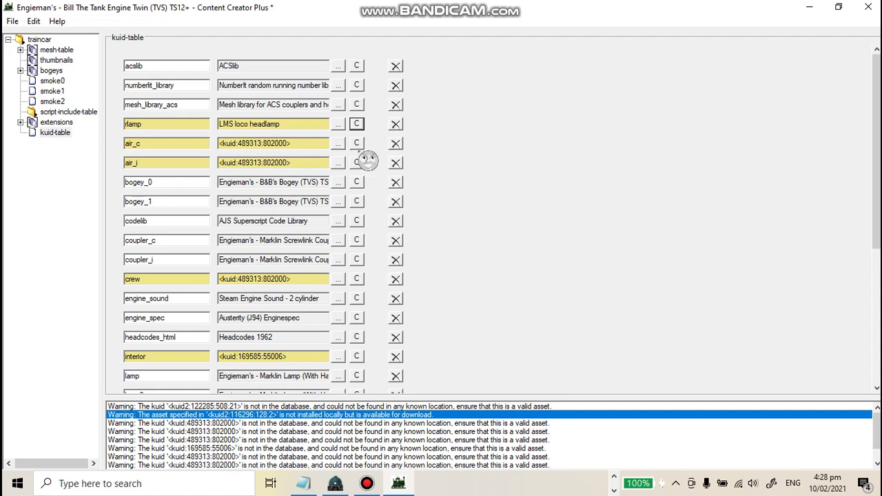
Step: Replace the missing air_c asset in the kuid-table with Air hose (close coupled), found by searching for "air"
scroll(512, 246, "down", 4)
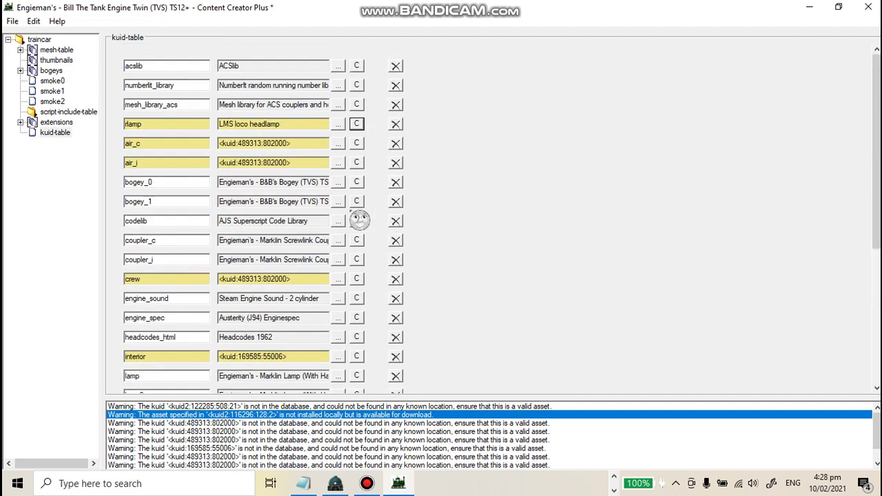
left_click(338, 146)
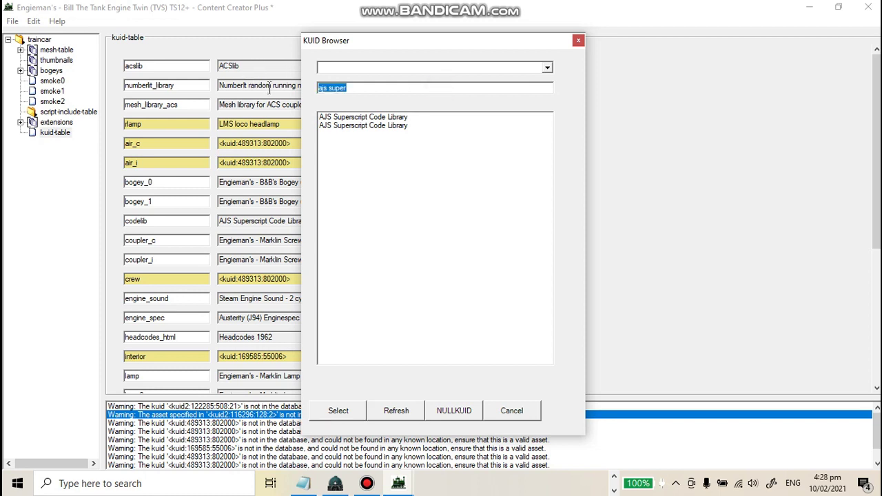
type("a")
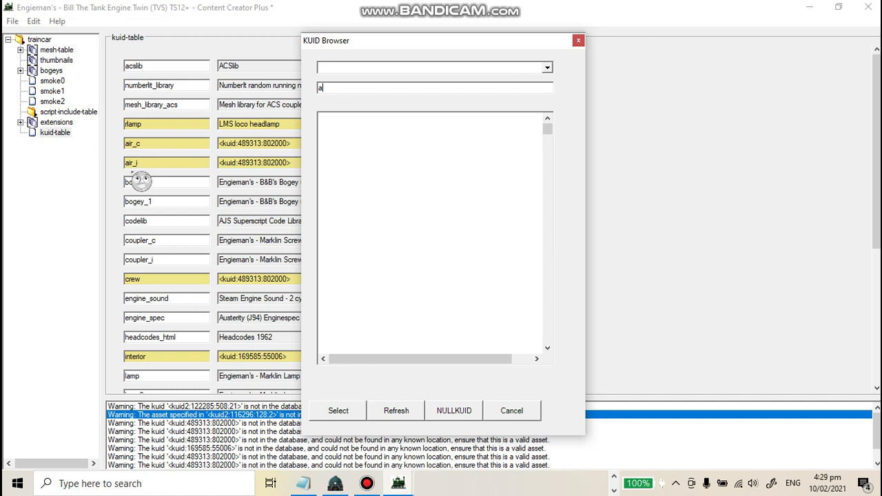
type("ir")
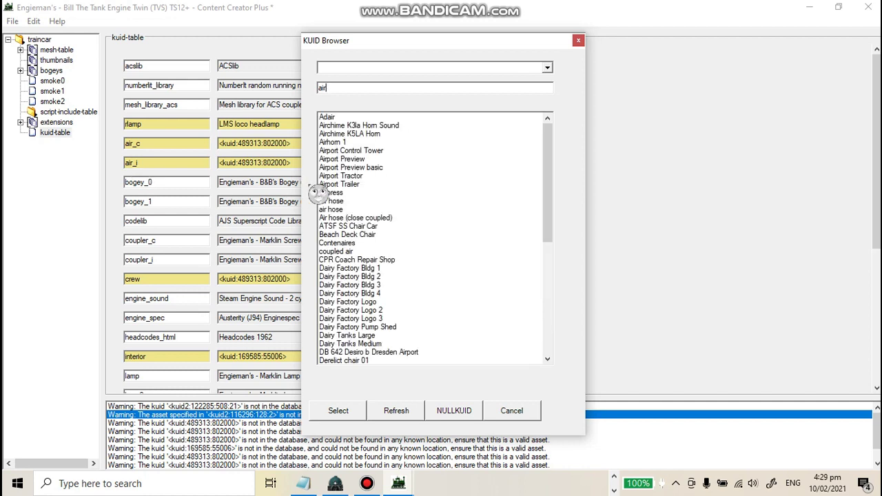
left_click(389, 217)
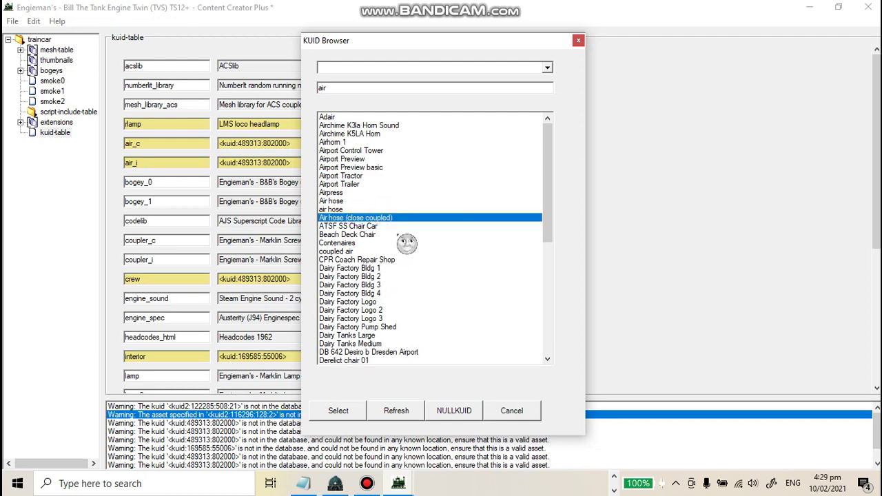
scroll(407, 241, "down", 7)
scroll(413, 248, "up", 7)
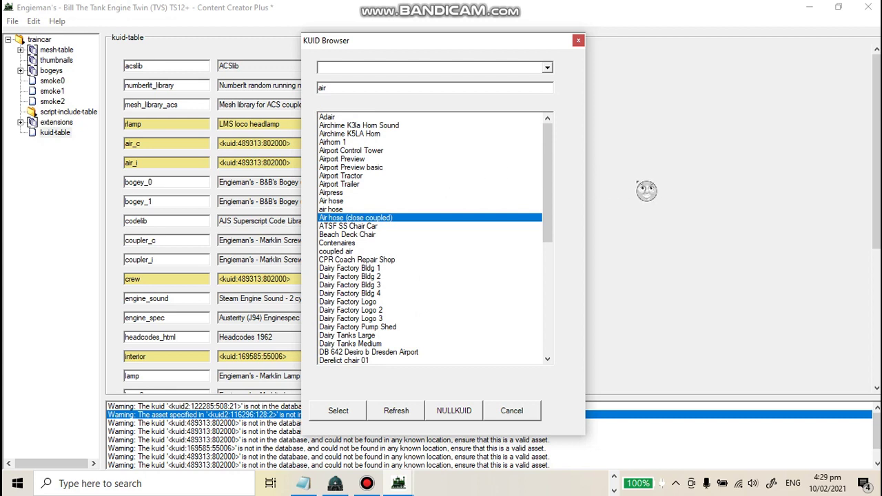
left_click(458, 200)
left_click(455, 209)
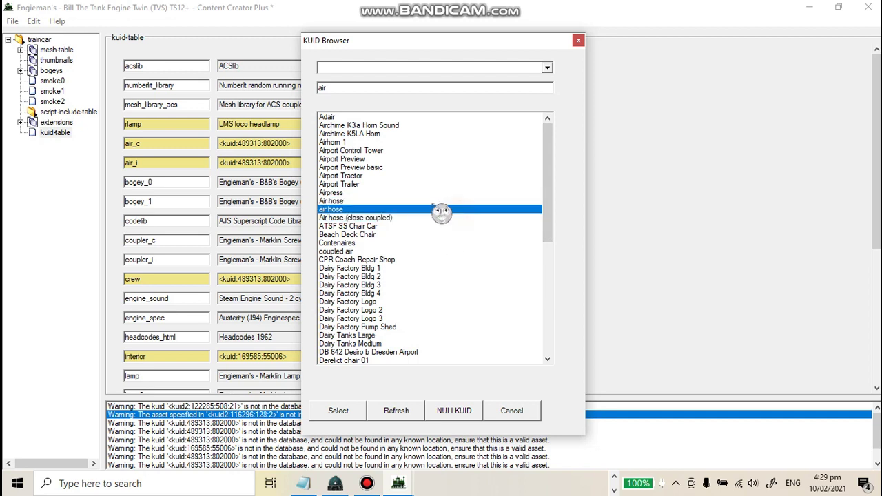
left_click(405, 217)
left_click(353, 419)
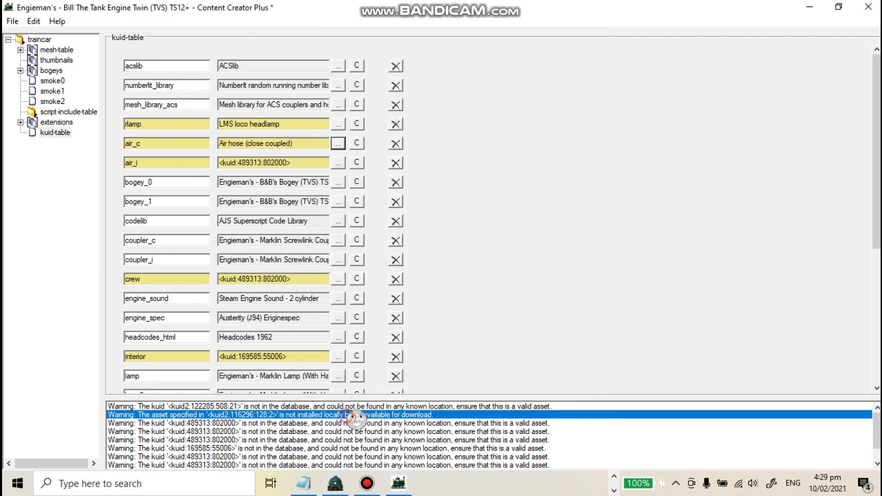
Step: Replace the missing air_i asset in the kuid-table with the first Air hose in the search results
left_click(341, 166)
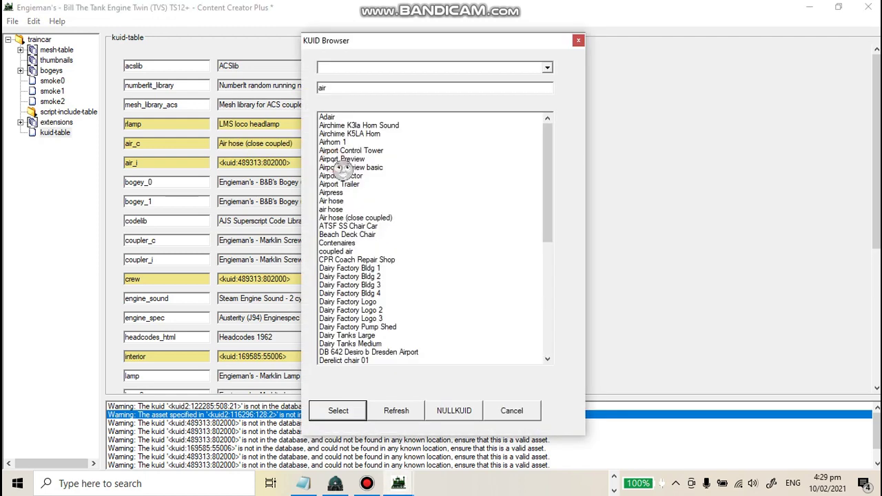
left_click(363, 200)
left_click(348, 412)
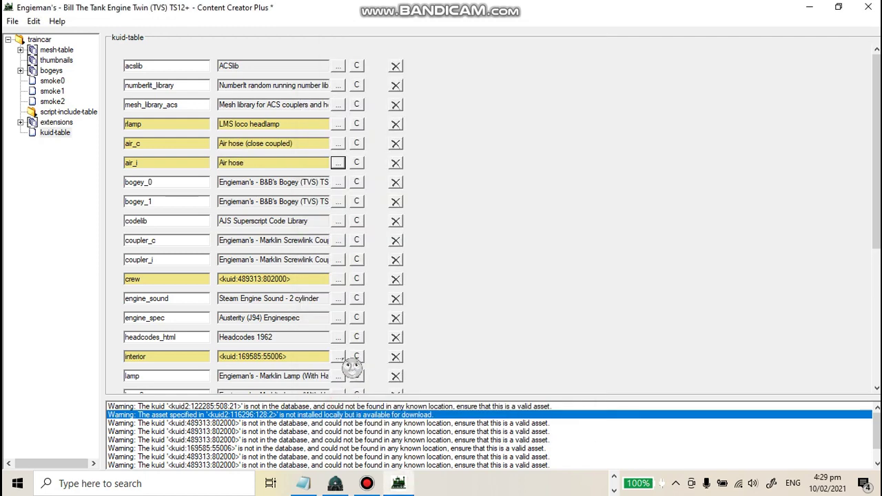
Step: Replace the missing crew asset in the kuid-table with TTTE - Sodor Driver, found by searching for "sodor"
left_click(339, 279)
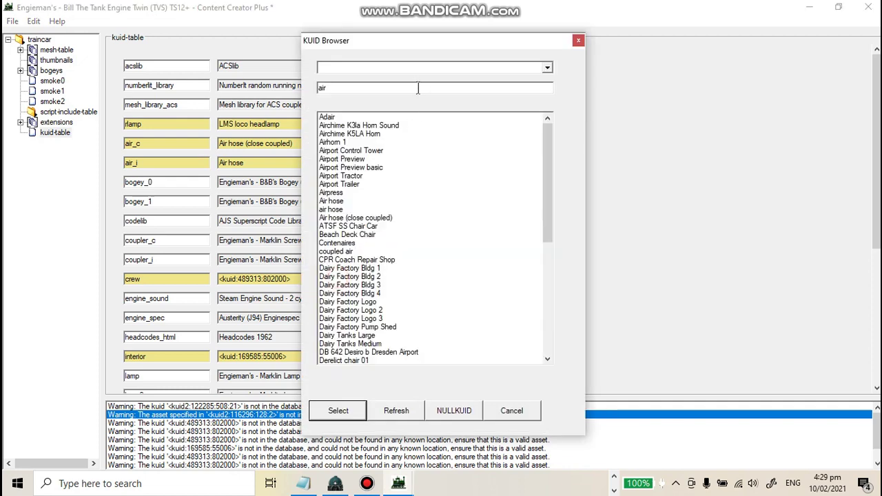
type("s")
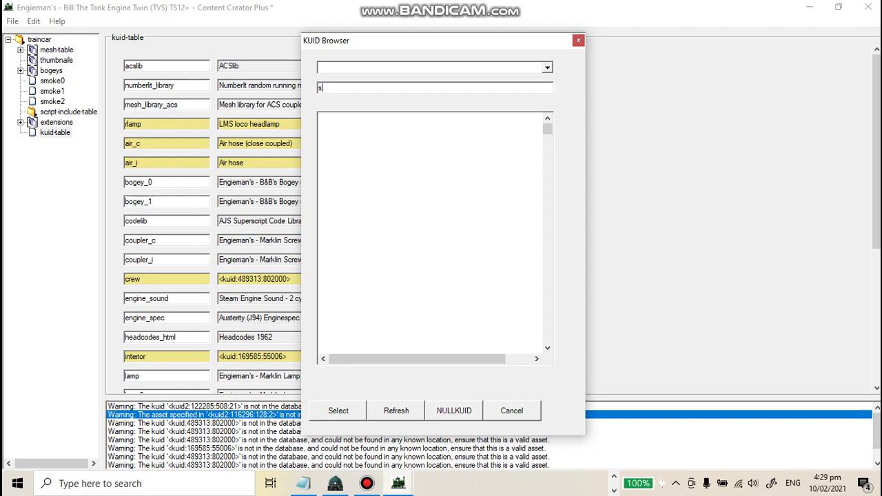
type("odor")
scroll(440, 184, "down", 1)
scroll(440, 184, "down", 15)
scroll(463, 198, "up", 3)
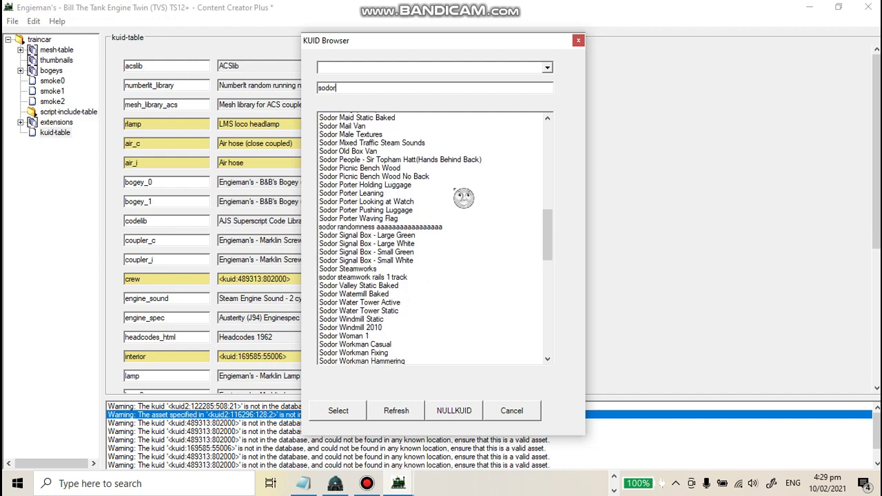
scroll(463, 198, "down", 15)
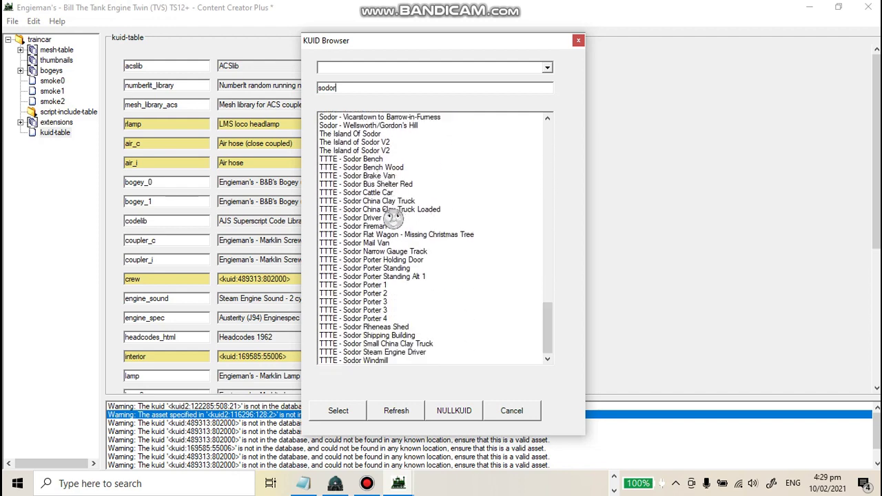
left_click(390, 218)
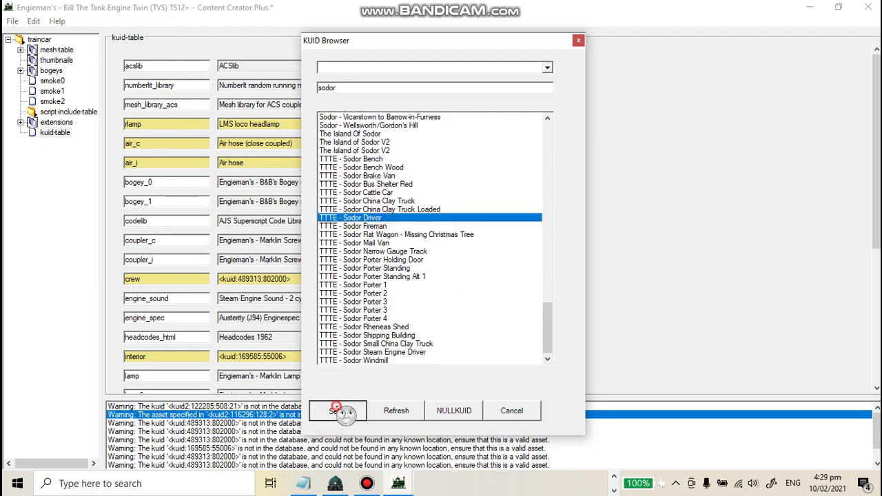
left_click(338, 410)
Step: Replace the missing interior asset in the kuid-table with the second Invisi Cab found by searching for "invi"
left_click(337, 356)
double_click(400, 91)
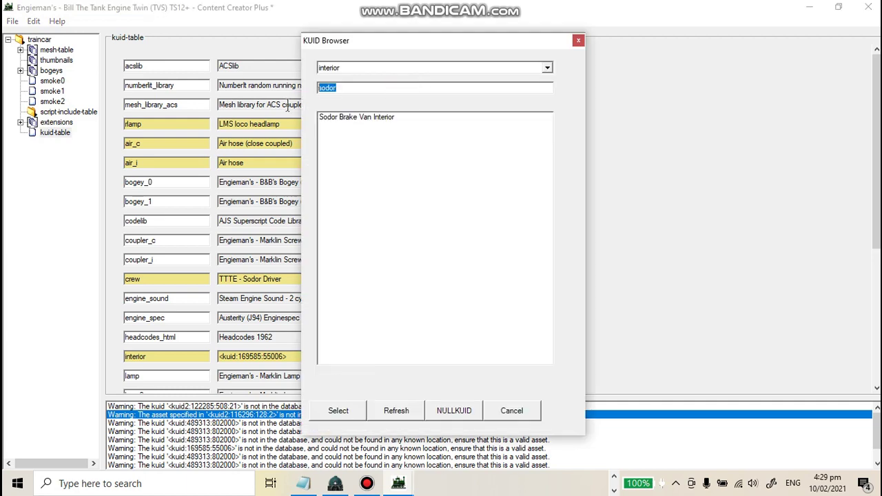
type("invi")
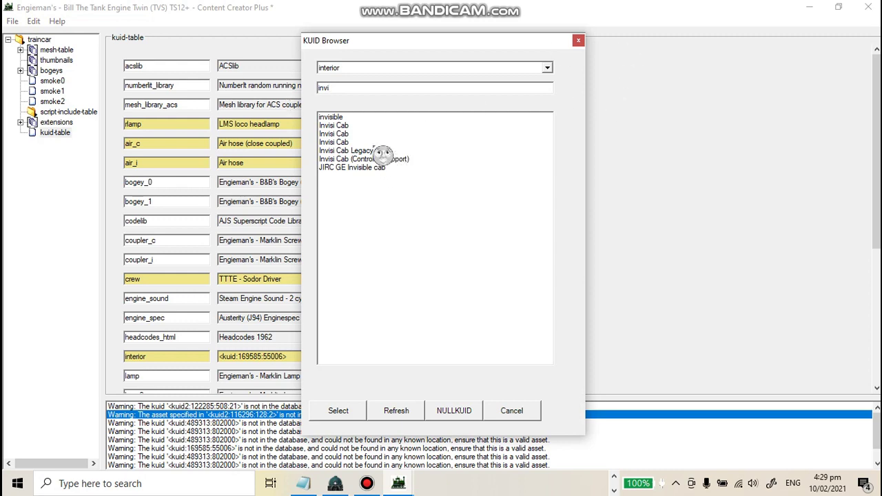
left_click(363, 133)
left_click(340, 412)
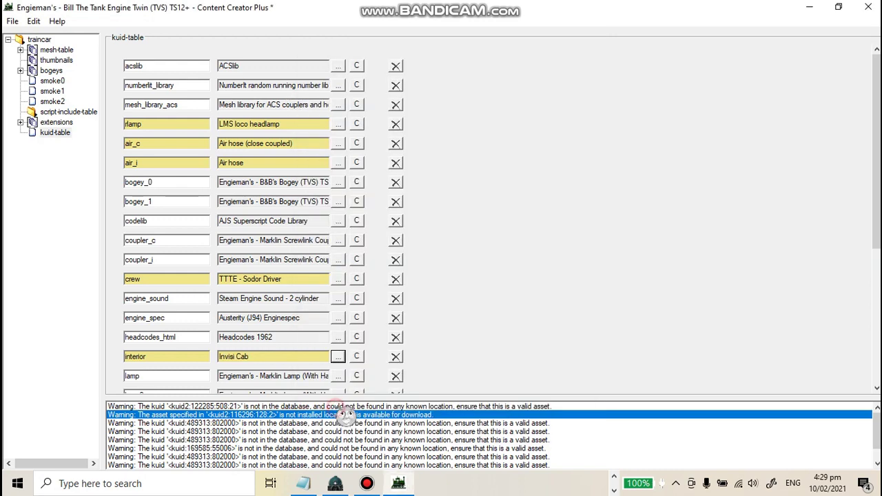
Step: Replace the missing vac_c asset with Vacuum Brake Hose (coupled), searching for "vac" with the kind filter set to (none)
scroll(429, 335, "down", 3)
left_click(338, 279)
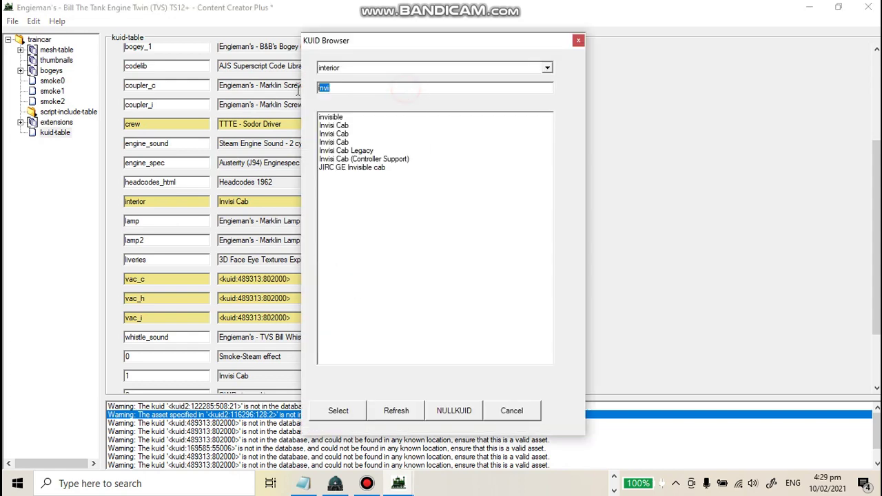
type("vac")
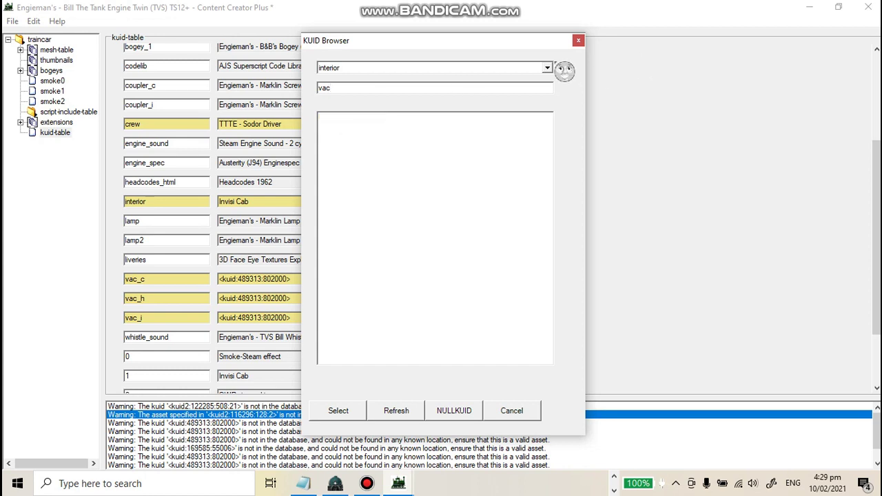
left_click(546, 67)
scroll(503, 131, "up", 10)
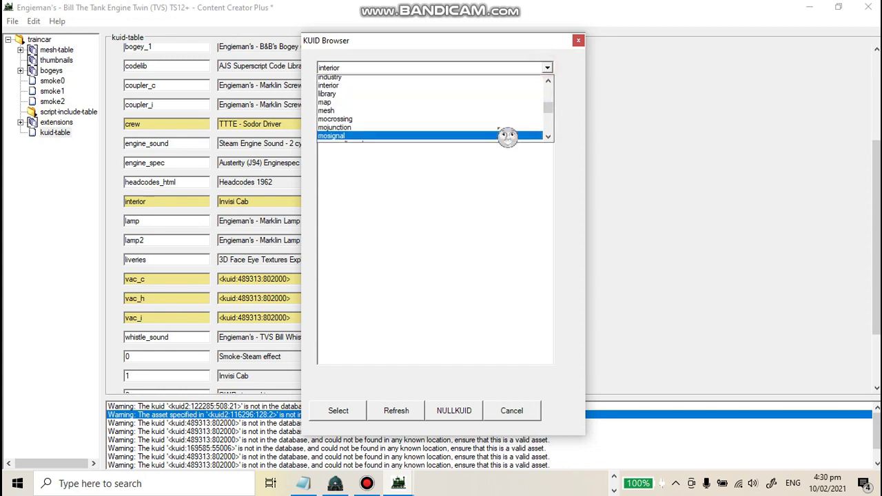
scroll(412, 86, "up", 2)
left_click(411, 86)
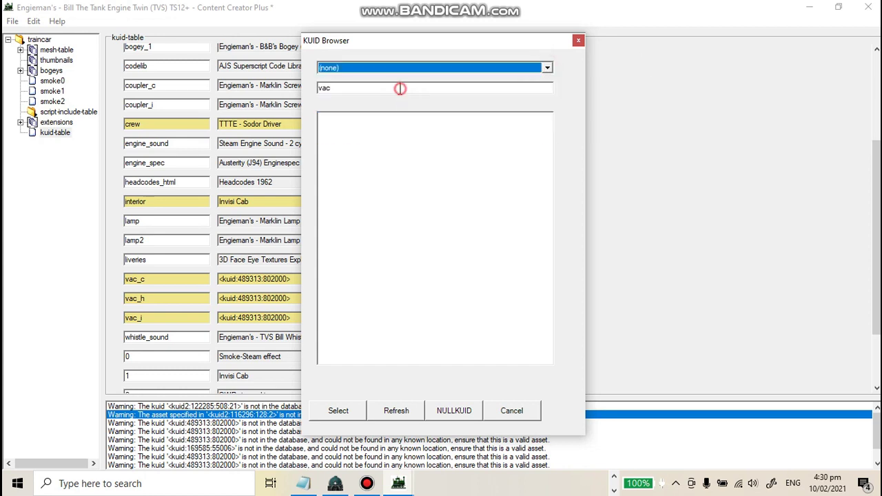
left_click(379, 193)
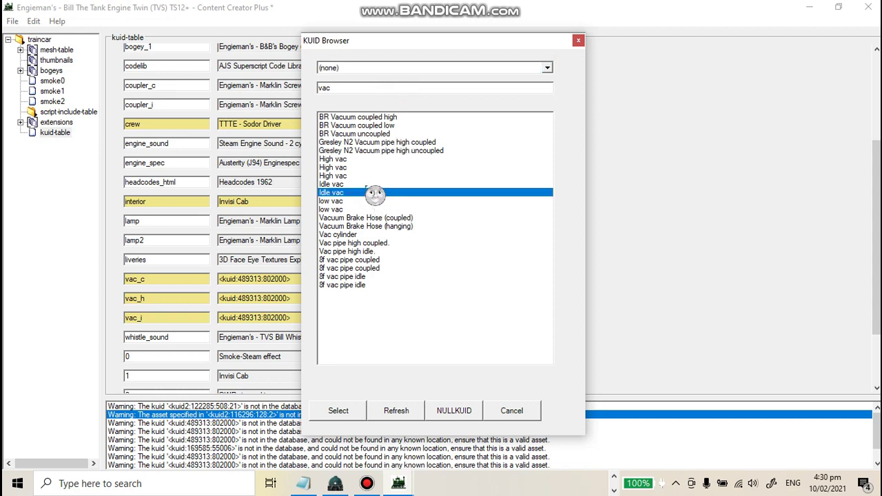
left_click(375, 217)
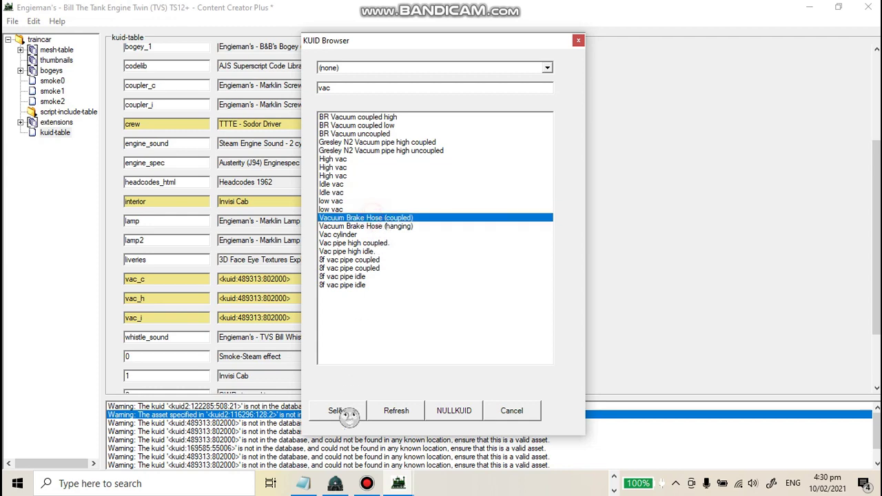
left_click(338, 411)
Step: Set the kuid-table's vac_h entry to Vacuum Brake Hose (hanging) and its vac_i entry to the first Idle vac
left_click(337, 299)
left_click(380, 227)
left_click(338, 411)
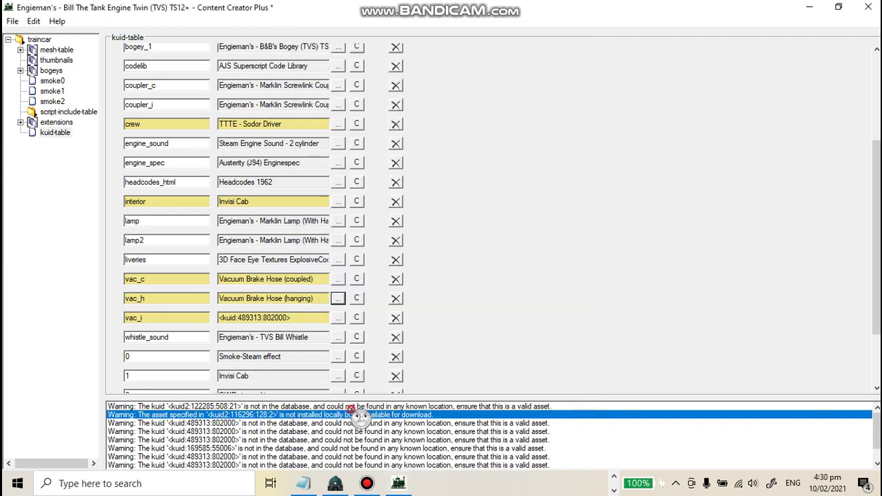
left_click(338, 317)
left_click(378, 185)
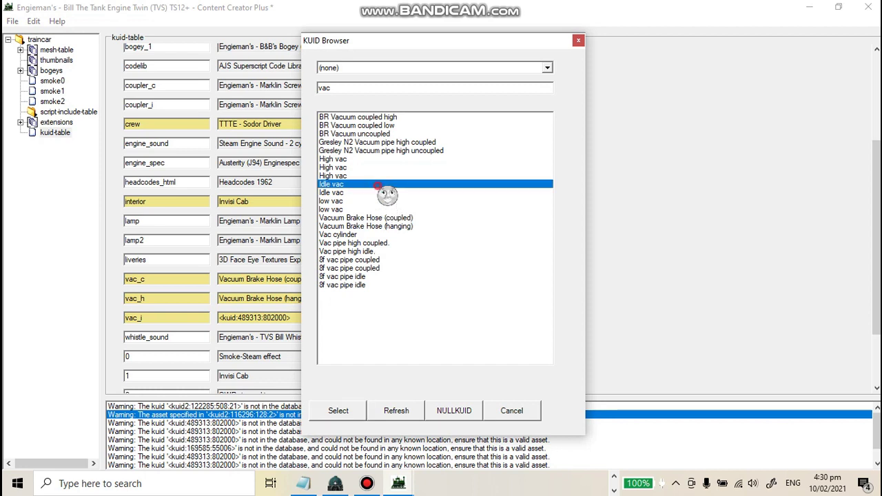
left_click(338, 410)
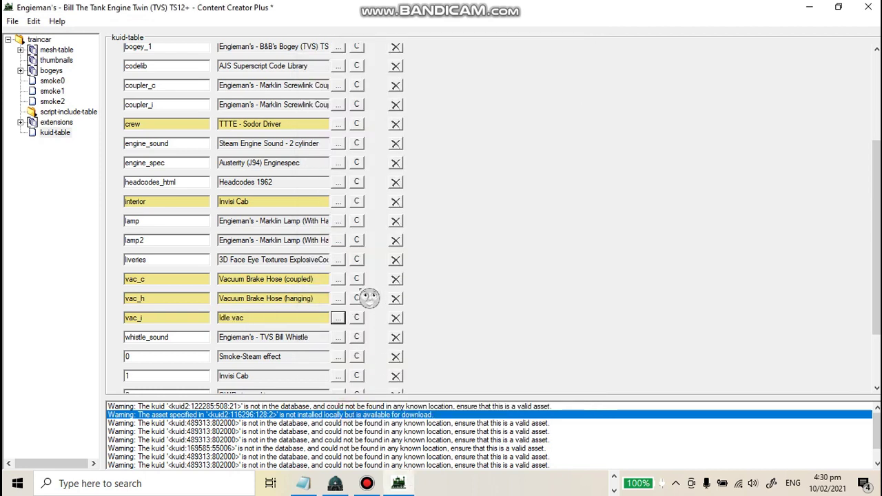
left_click_drag(224, 317, 213, 315)
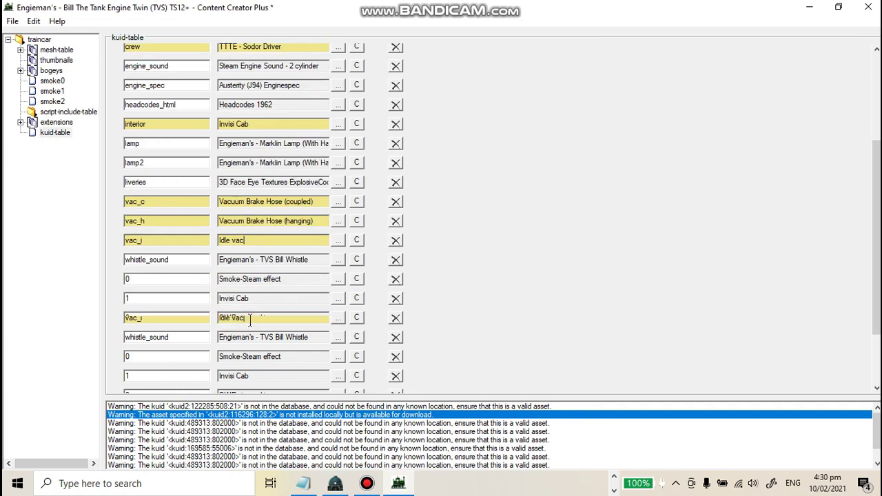
Step: Save Bill's edited kuid-table and close the asset editor
left_click(13, 21)
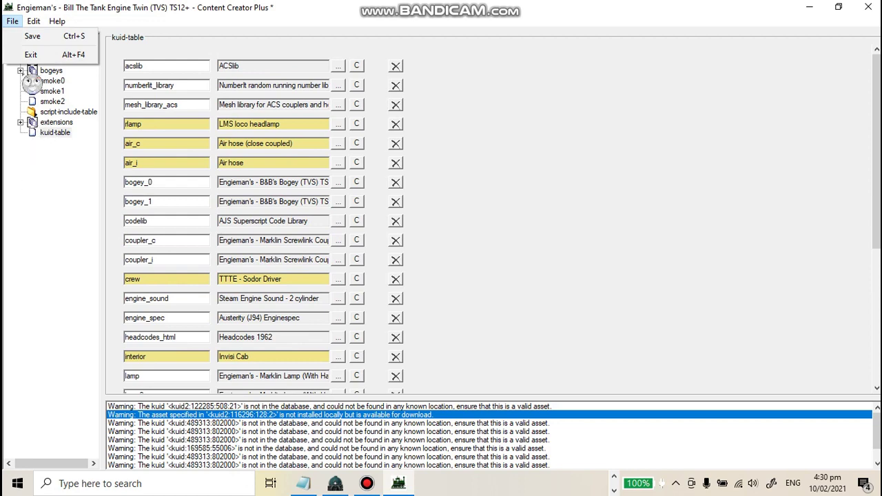
left_click(32, 35)
left_click(509, 284)
left_click(867, 7)
Step: Set trainz-build to 2.9 in the config file of Bill The Tank Engine Twin (TVS) TS12+, save it and close its folder
right_click(514, 152)
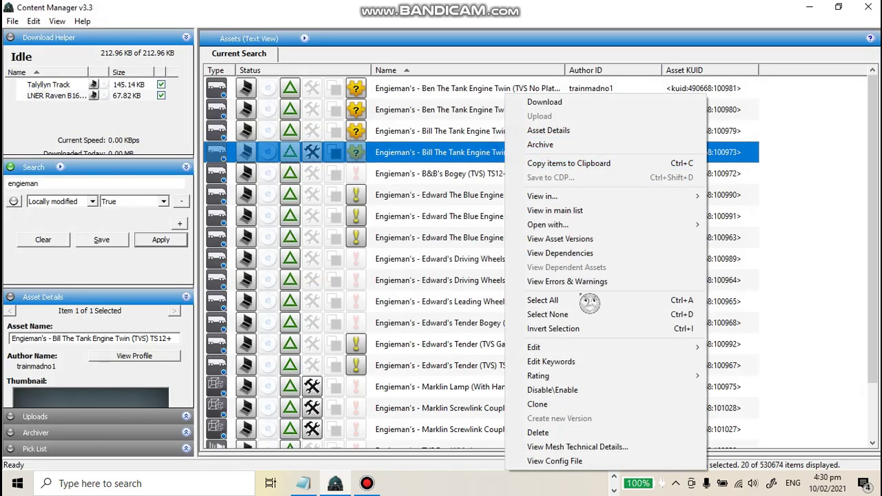
mouse_move(551, 347)
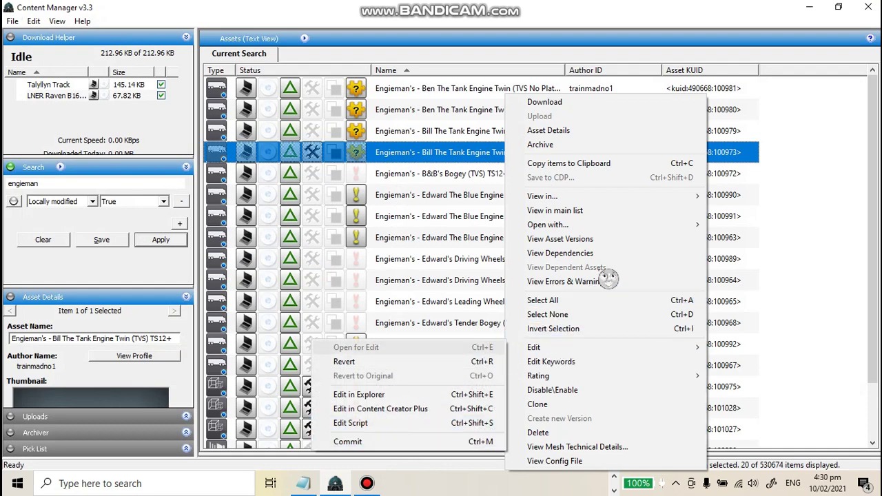
mouse_move(610, 348)
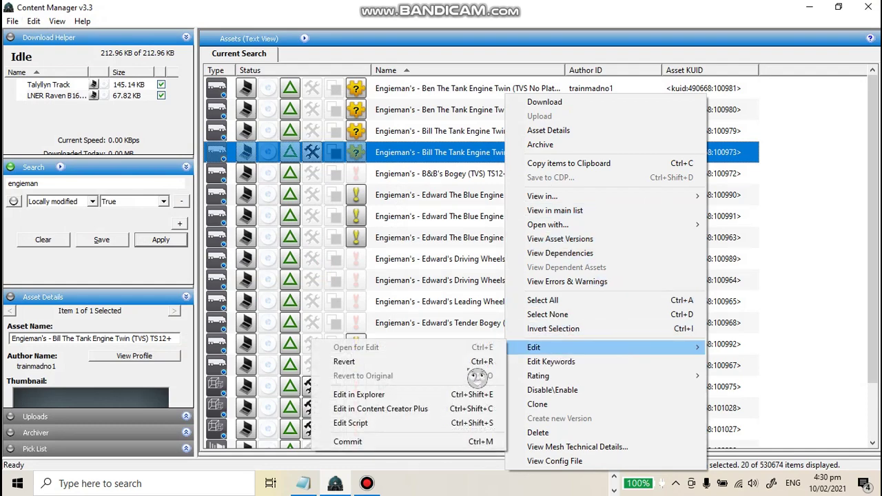
left_click(445, 394)
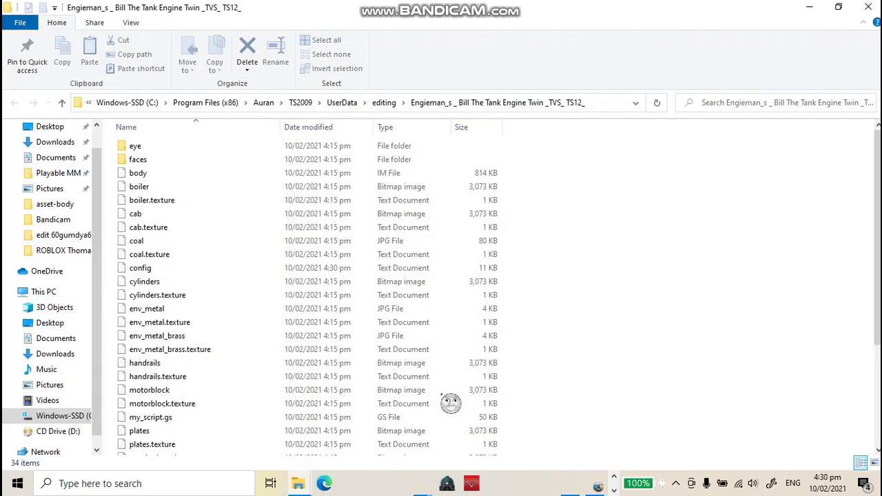
double_click(172, 268)
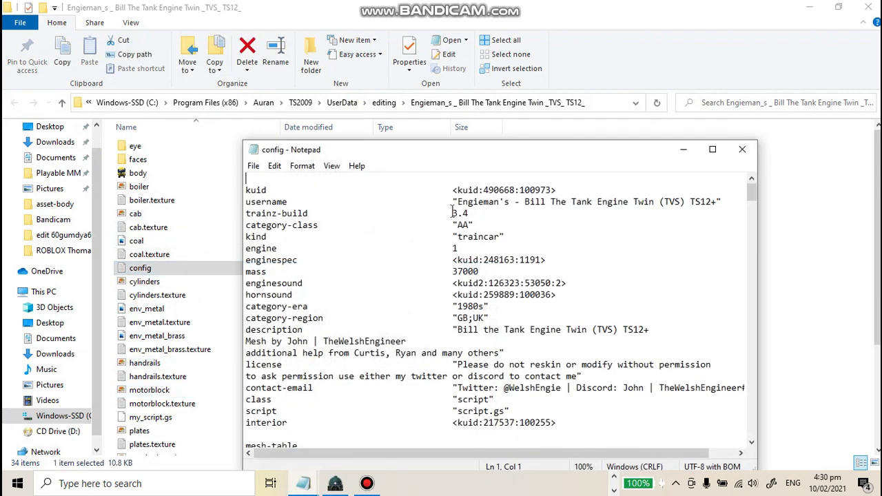
type("2")
left_click(253, 165)
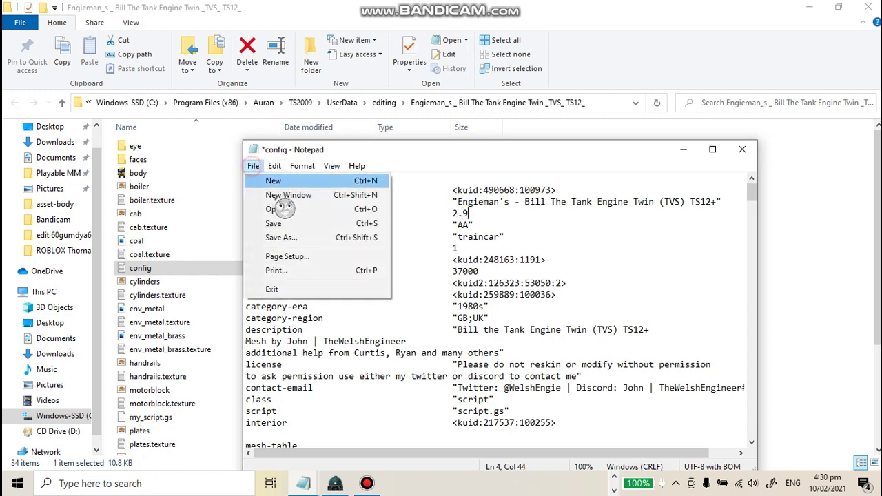
left_click(295, 224)
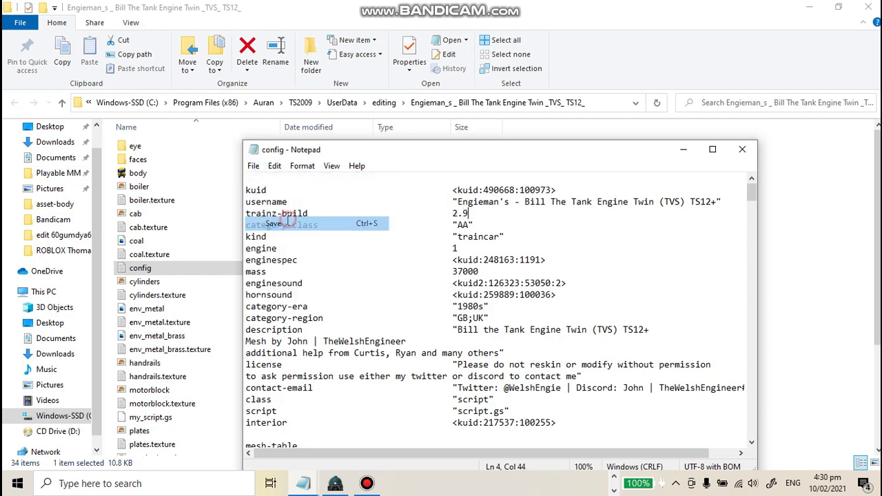
left_click(737, 150)
left_click(868, 7)
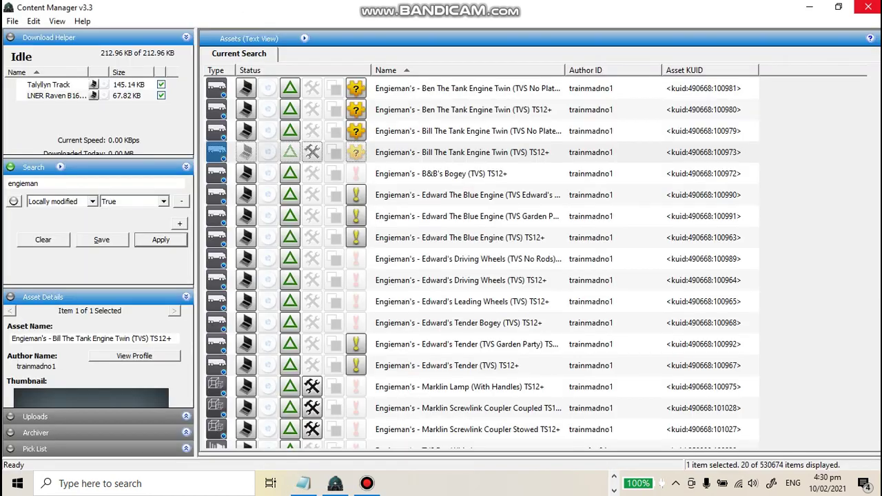
Step: Commit the edited Engieman's - Bill The Tank Engine Twin (TVS) TS12+ asset
right_click(561, 152)
mouse_move(606, 347)
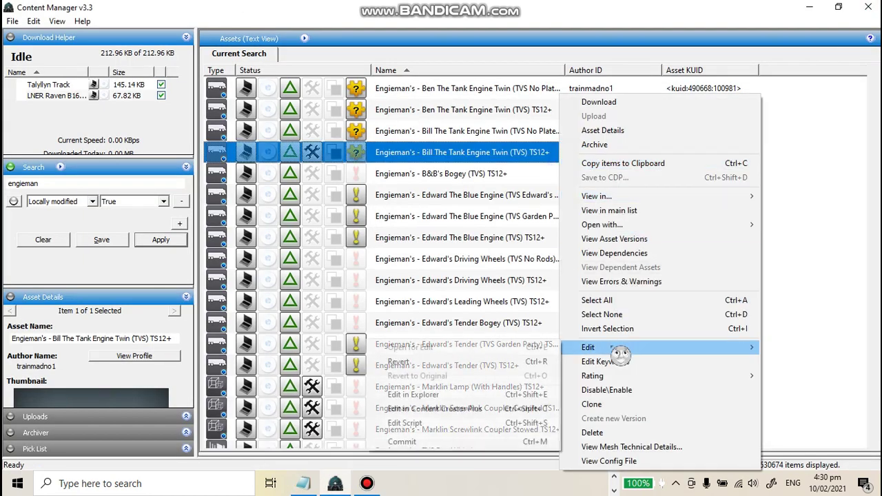
left_click(471, 441)
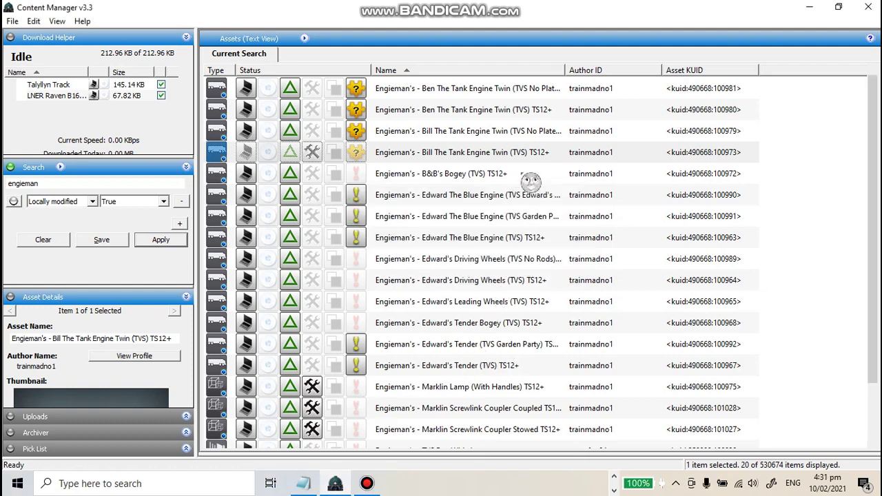
left_click(530, 181)
left_click(509, 217)
left_click(529, 155)
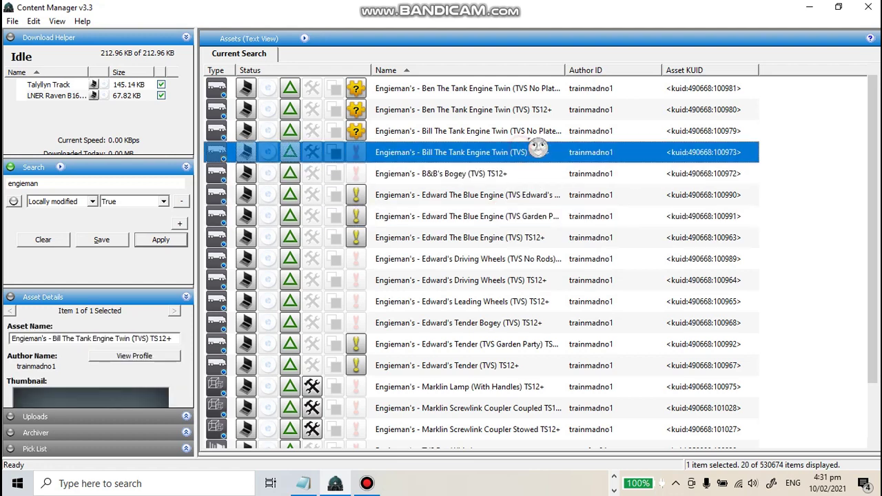
left_click(551, 132)
left_click(553, 151)
left_click(409, 181)
left_click(557, 155)
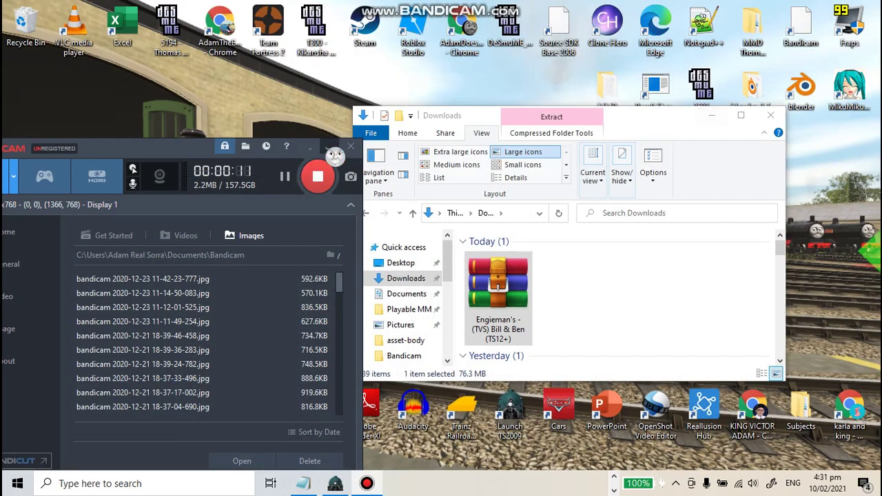
Step: Minimize the recorder and the Downloads folder, launch TS2009 from the desktop and start the simulator
left_click(336, 160)
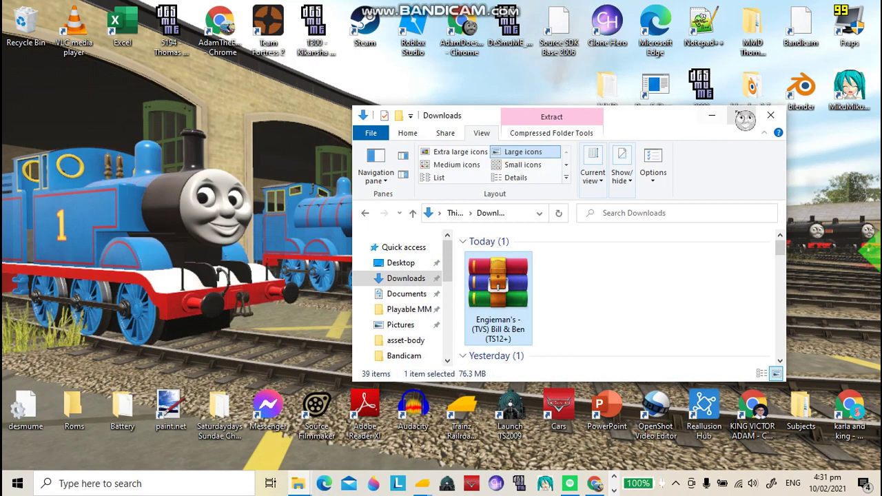
left_click(712, 116)
double_click(522, 403)
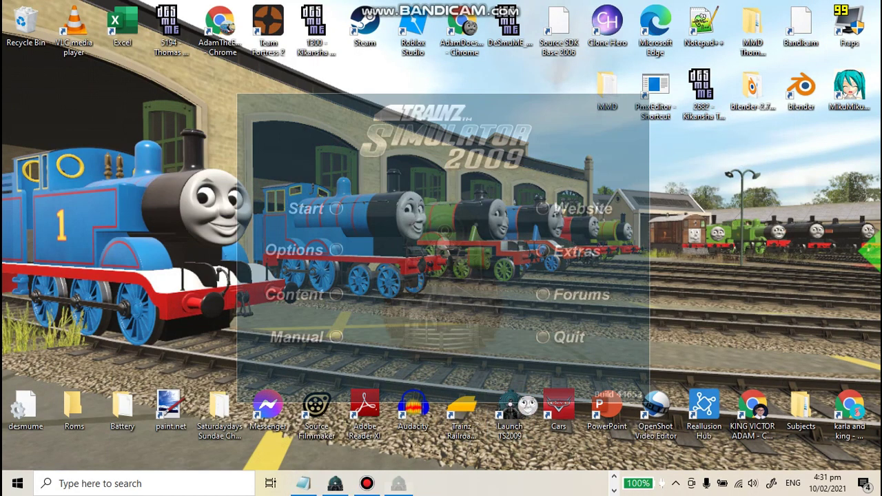
left_click(335, 208)
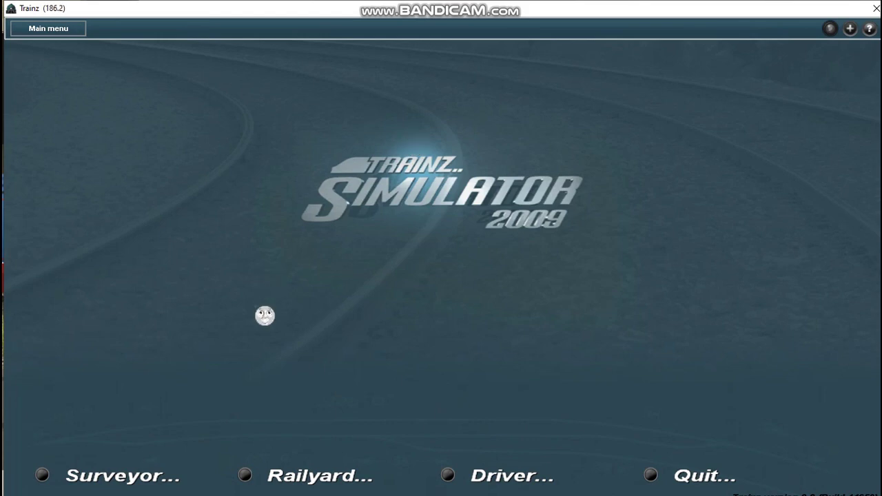
Step: Load the "THIS IS WHERE YPU TEST" session of The Island of Sodor V2 in Surveyor
left_click(121, 485)
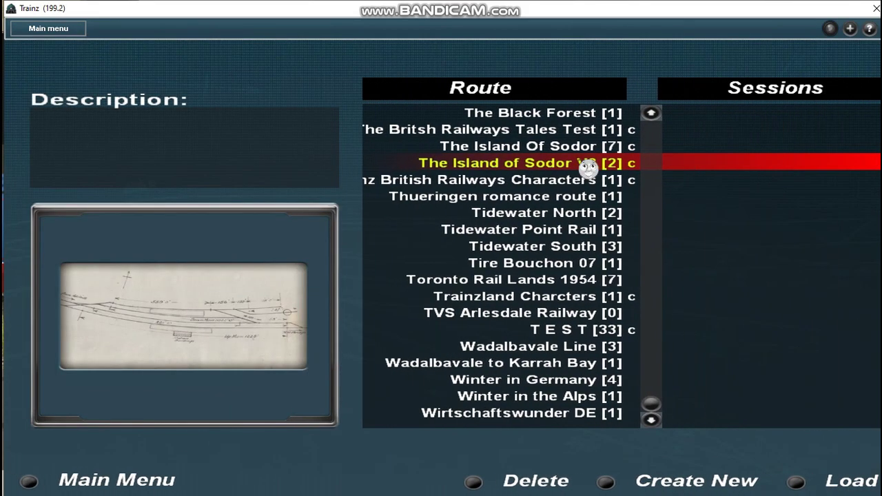
left_click(703, 197)
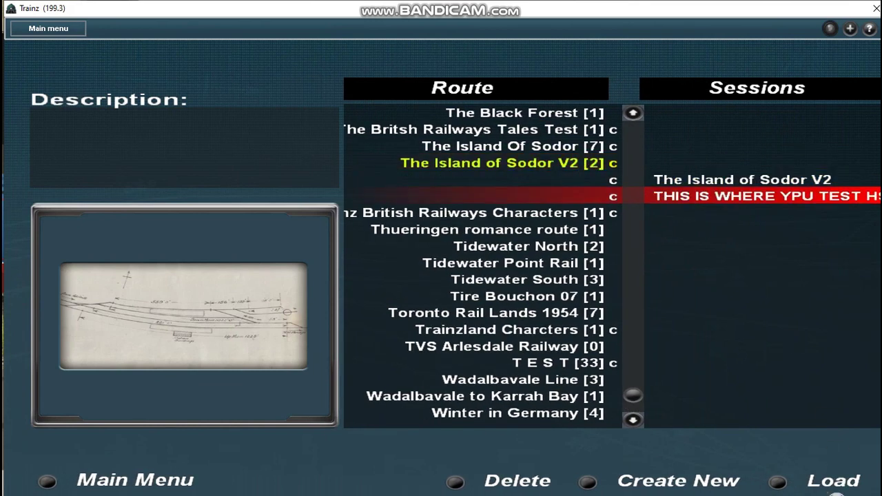
left_click(834, 482)
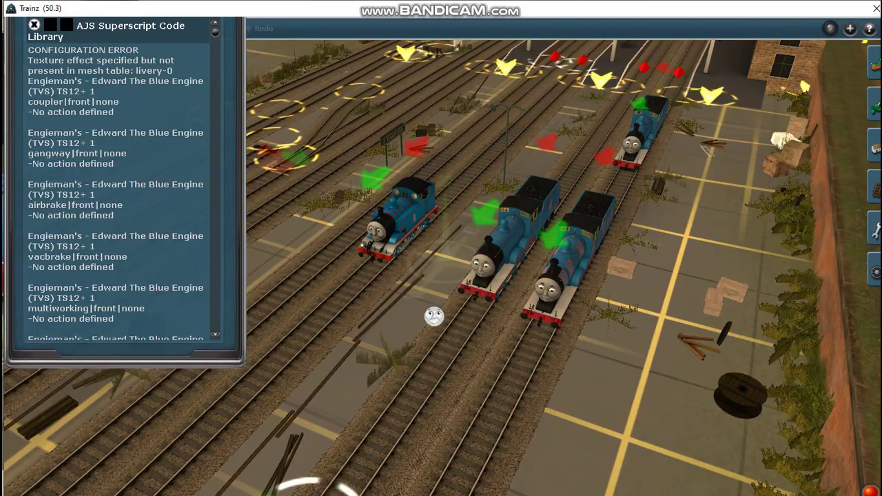
Step: Close the script library error window and choose Engieman's - Bill The Tank Engine Twin (TVS) TS12+ from the trains by searching for "eng"
scroll(434, 316, "up", 5)
scroll(372, 295, "down", 10)
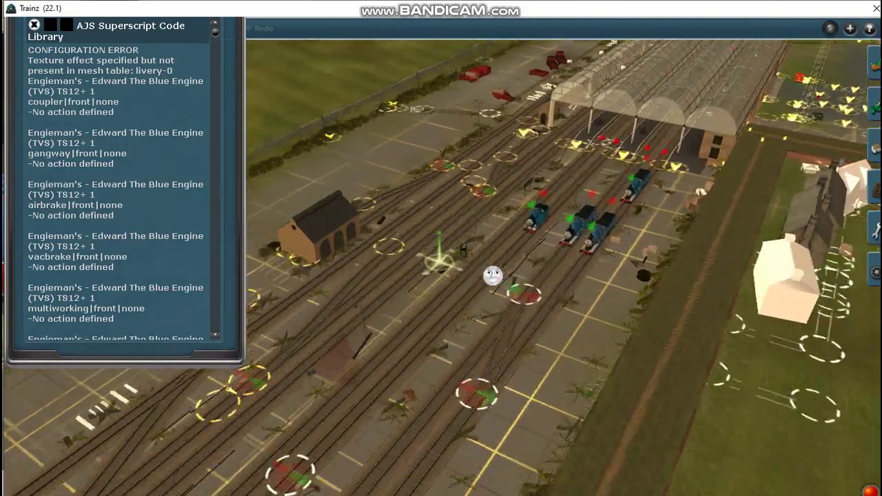
scroll(441, 275, "up", 6)
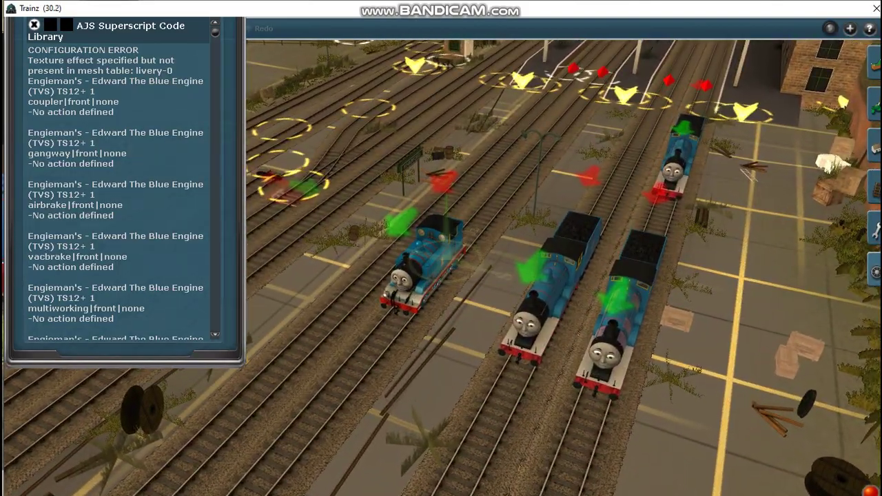
key("F6")
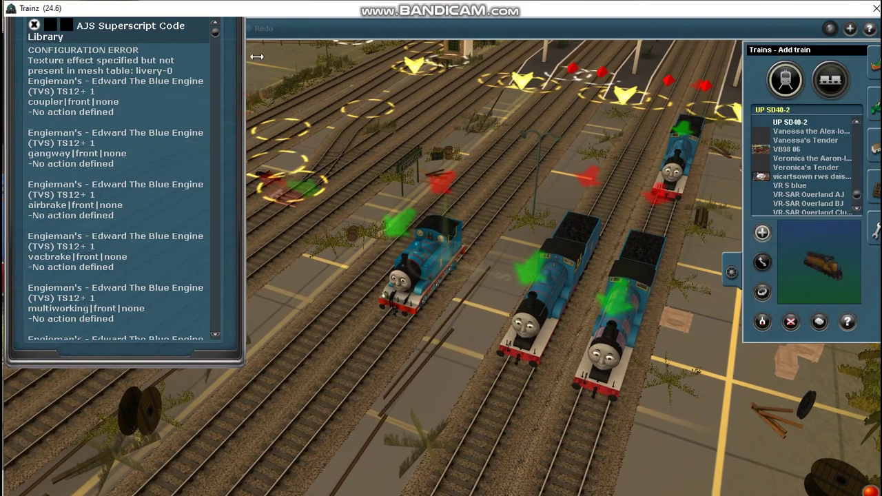
left_click(51, 25)
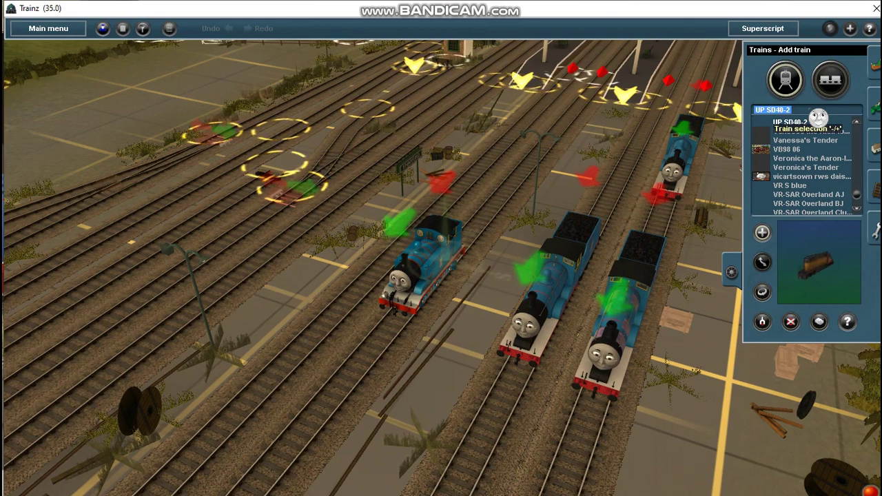
type("engin")
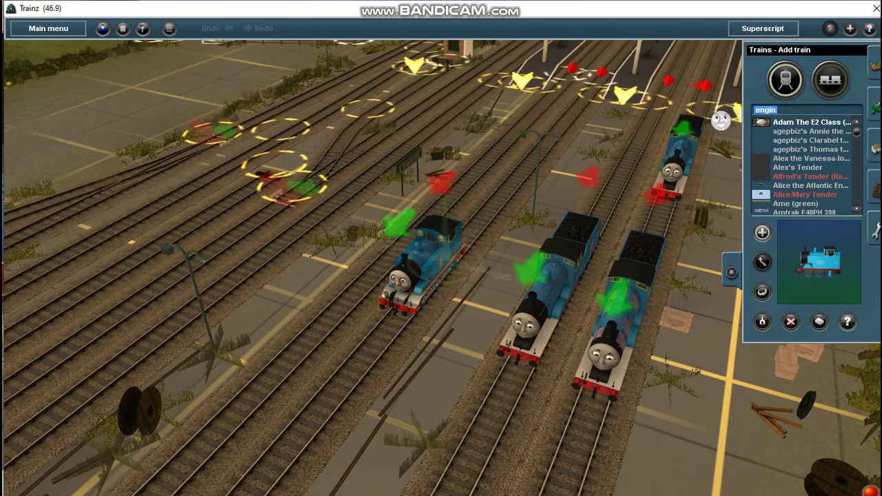
type("eng")
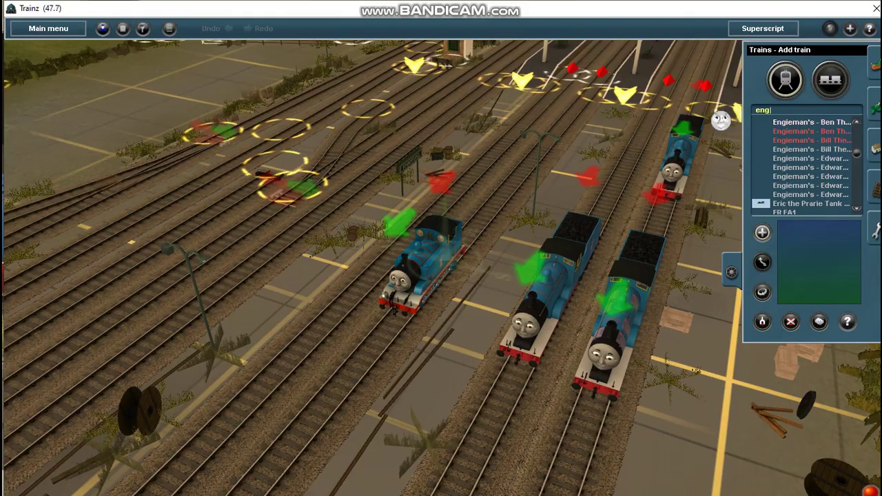
left_click(799, 149)
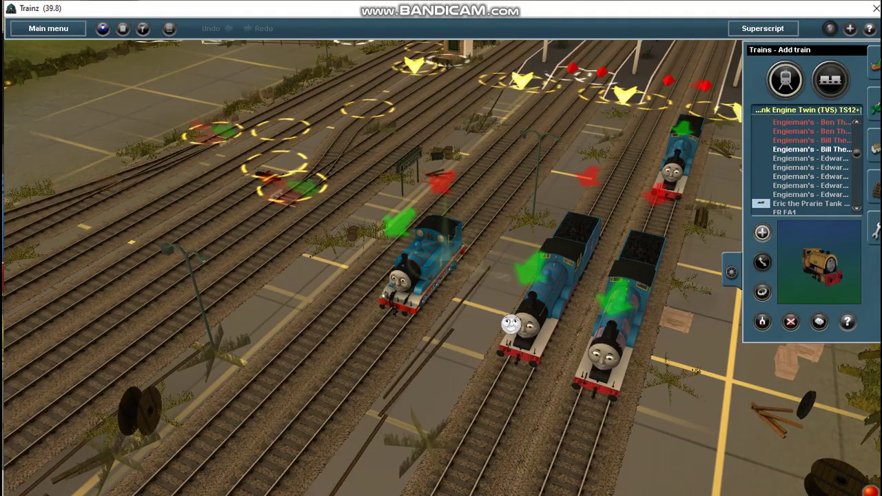
Step: Place Bill on the empty track beside the blue number 1 engine and rotate him to face the same way
scroll(510, 324, "up", 8)
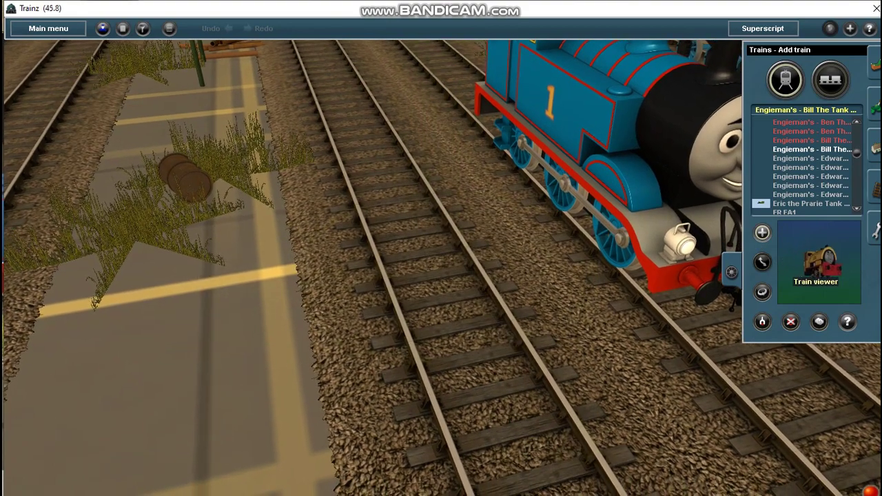
left_click(400, 246)
left_click(761, 291)
left_click(502, 276)
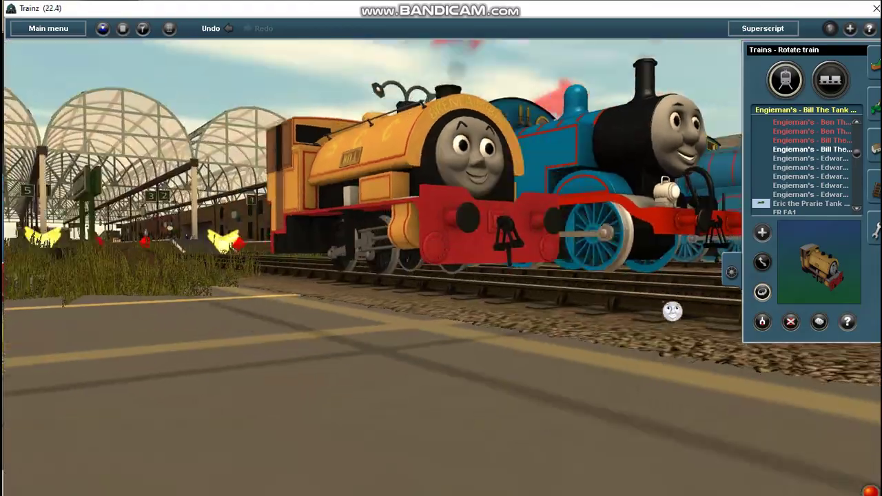
Step: Open Bill's properties and set the sub mesh option to the Cheeky (S3 Onwards) face
key("Left")
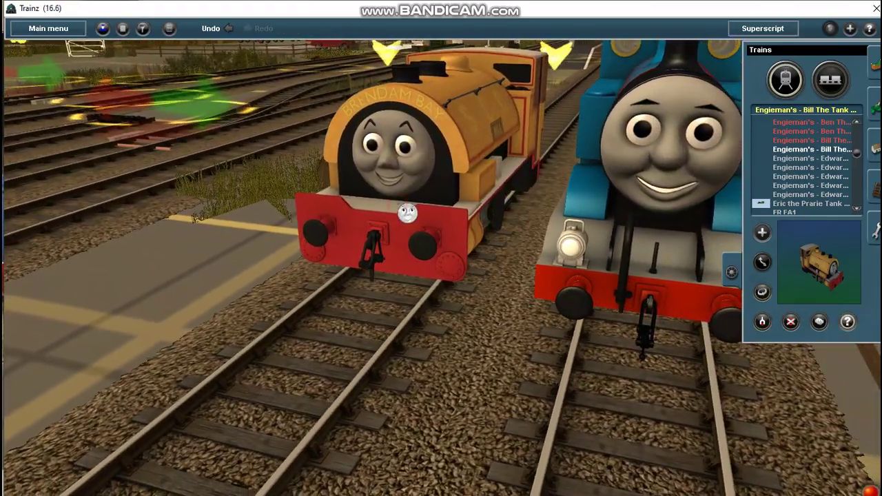
left_click(404, 205)
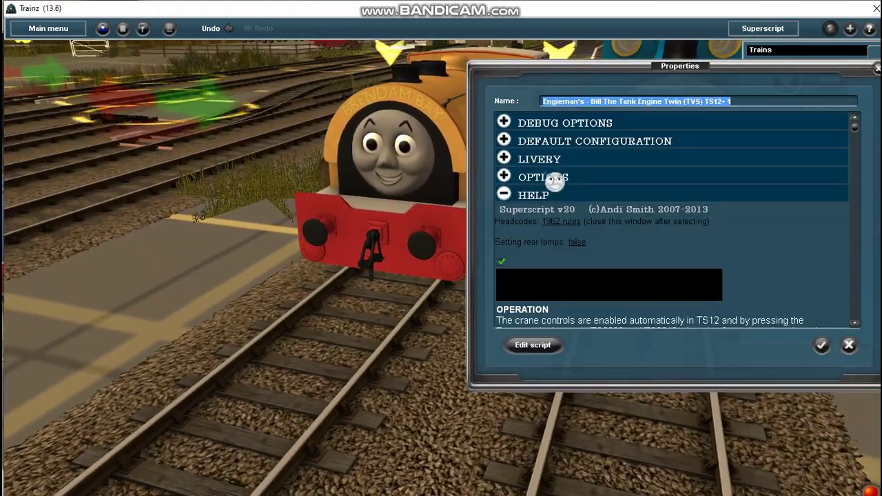
left_click(508, 159)
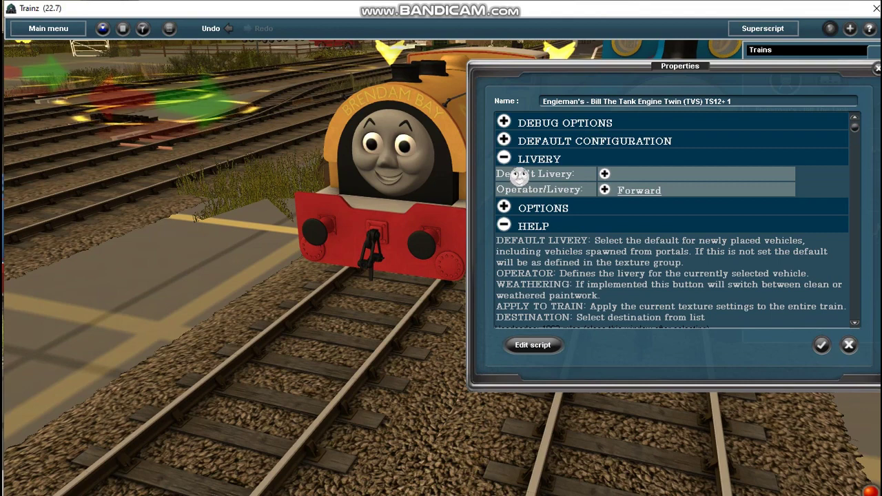
left_click(508, 209)
left_click(651, 196)
left_click(456, 233)
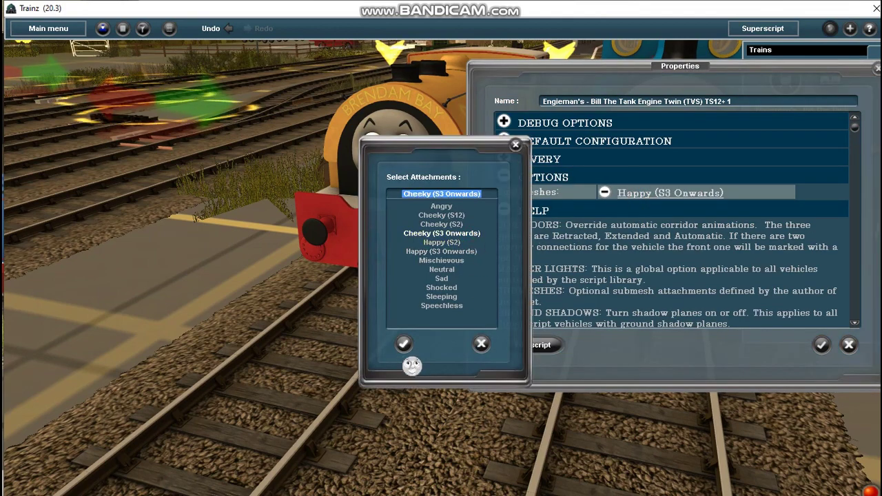
left_click(405, 346)
Step: Set Bill's sub mesh option to Happy (S3 Onwards) and apply the properties
left_click(653, 199)
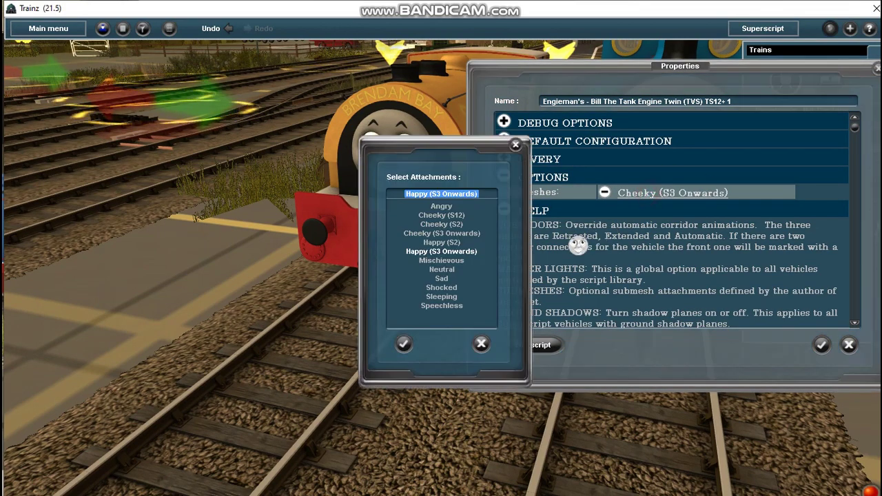
left_click(404, 343)
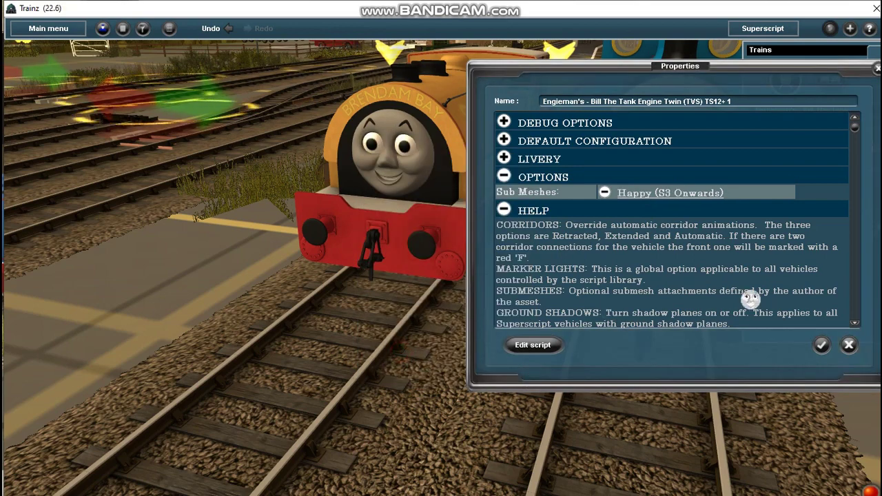
left_click(826, 349)
Step: Start Driver mode, saving the changes by overwriting the existing session
left_click(106, 29)
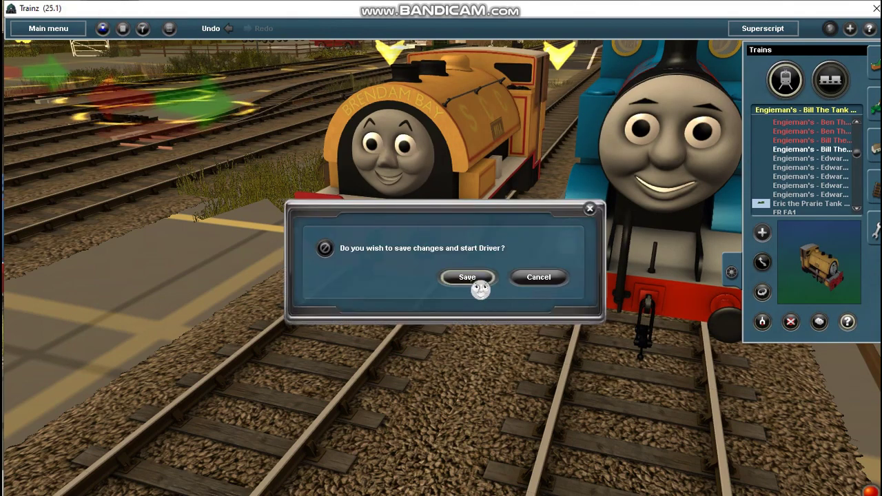
left_click(471, 285)
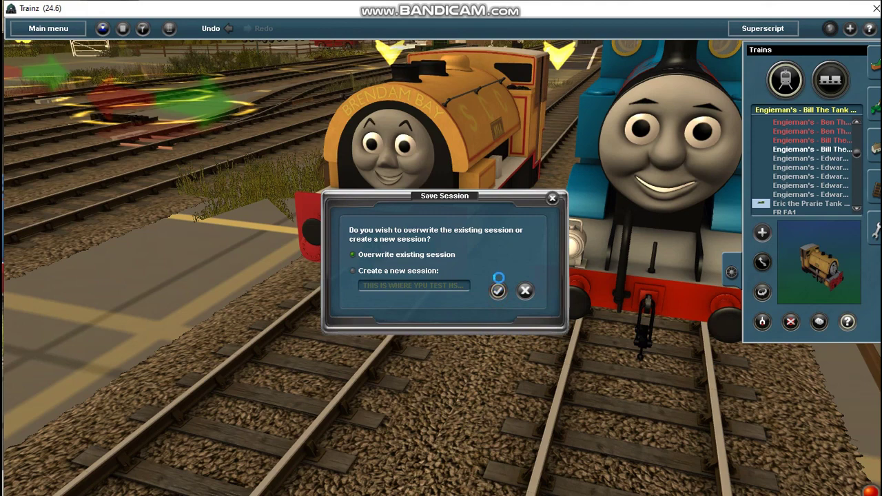
left_click(499, 290)
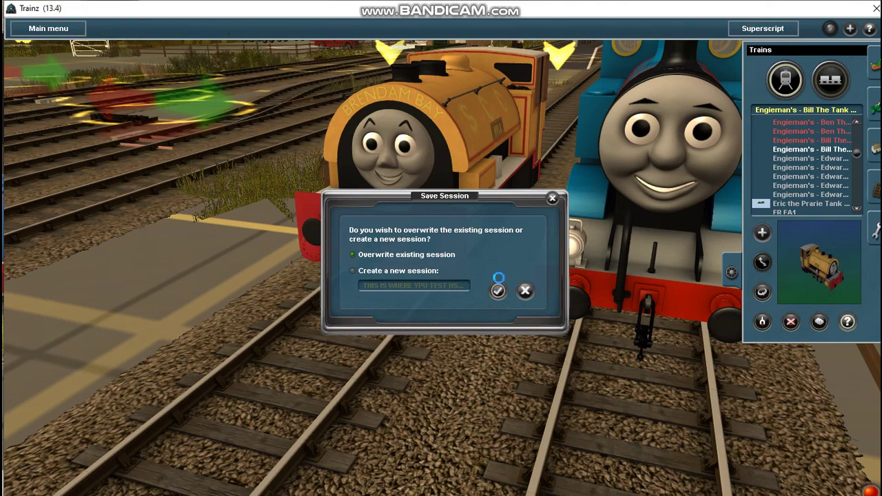